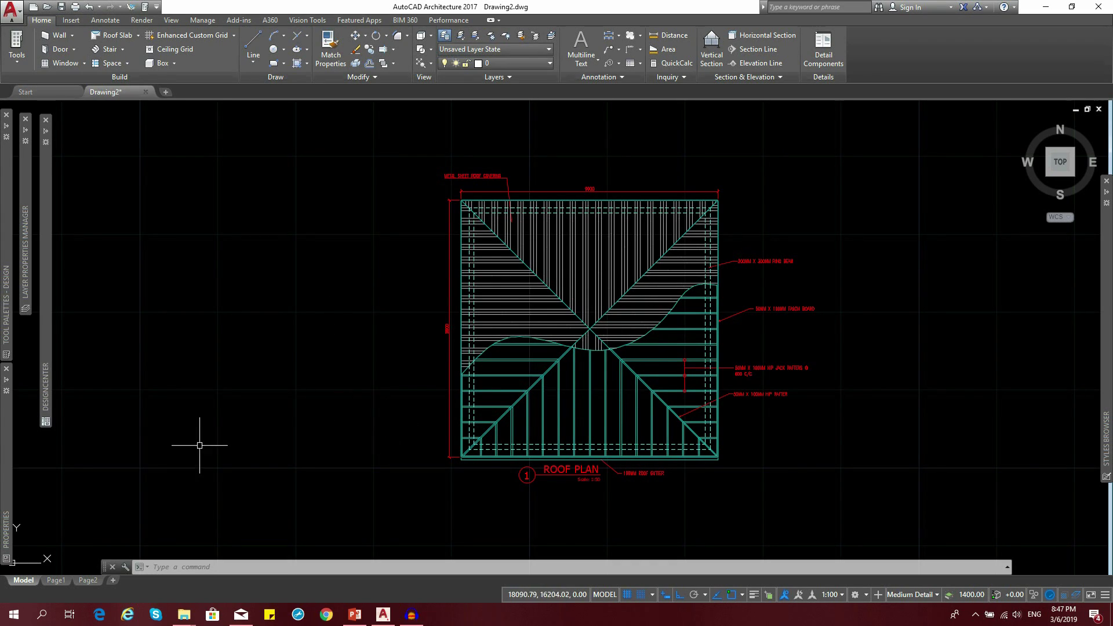
Switch to the Page1 layout tab to show the roof plan in its title block
click(56, 581)
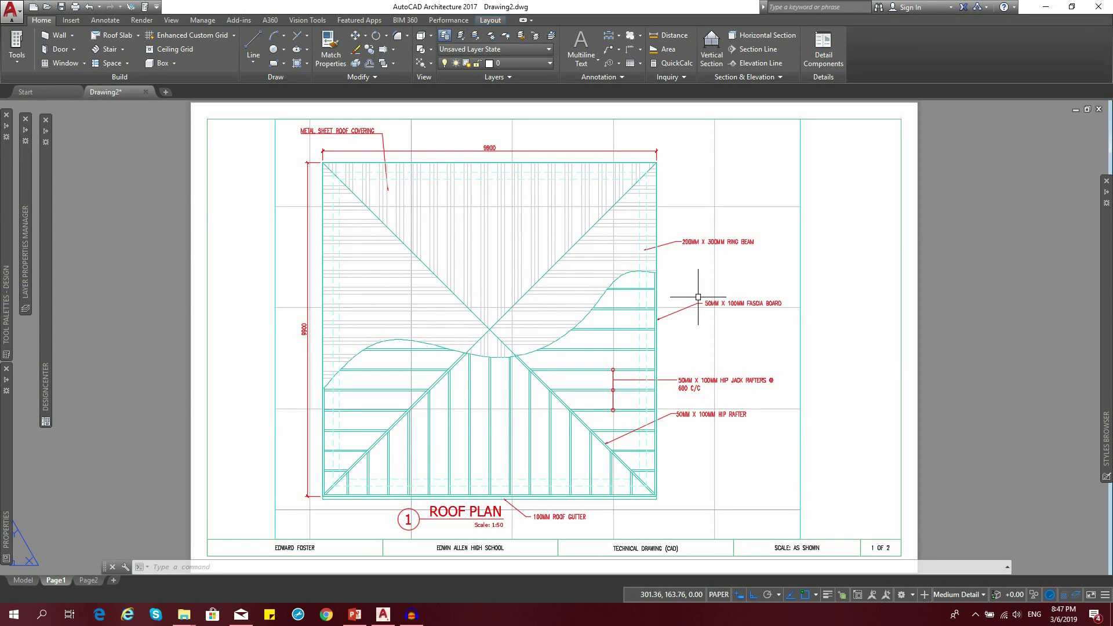
Open the Plot dialog for Page1 with the full set of plot options expanded
click(15, 21)
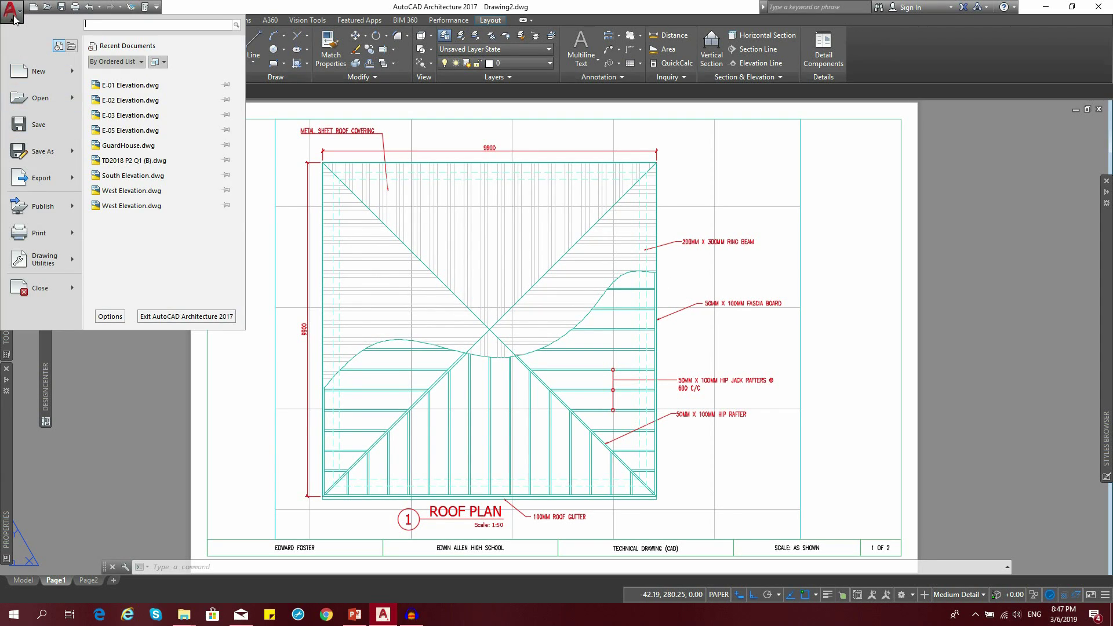
mouse_move(36, 234)
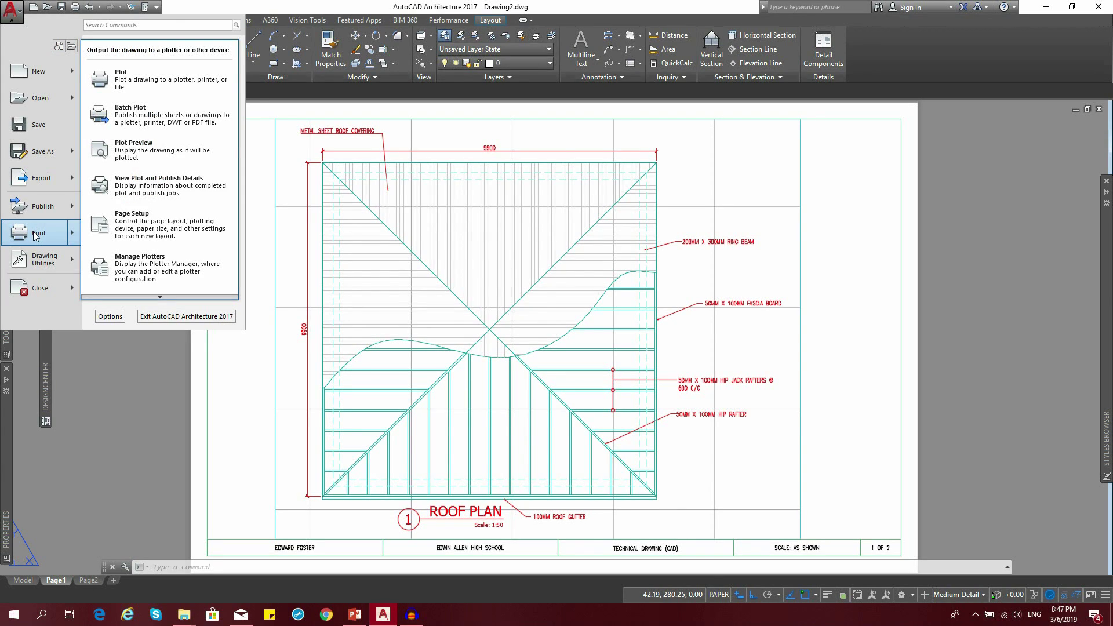
click(33, 232)
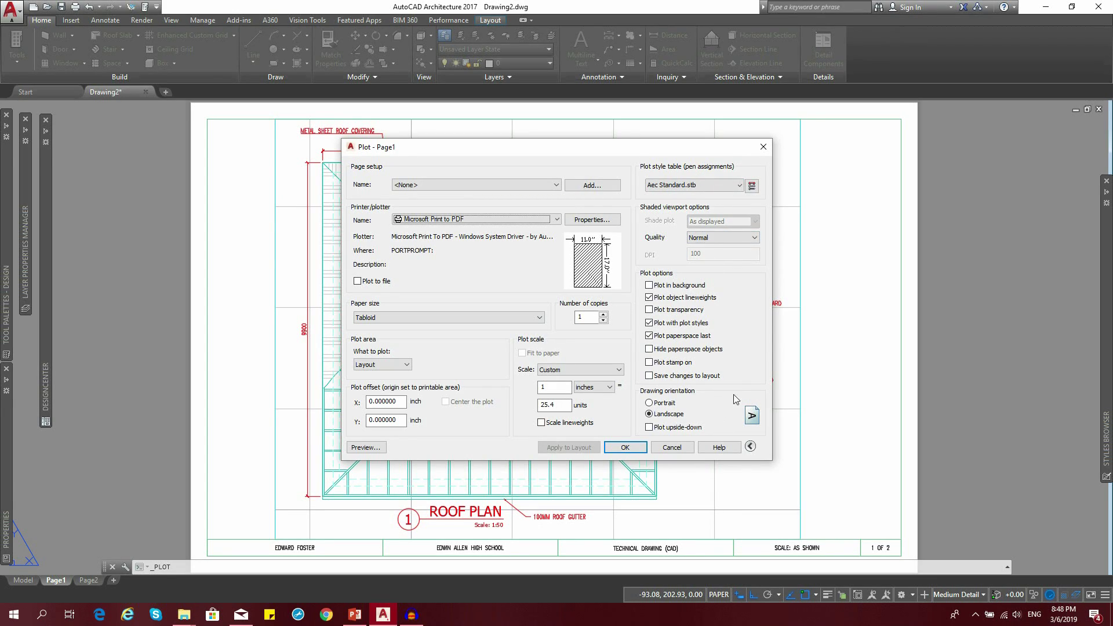
click(751, 447)
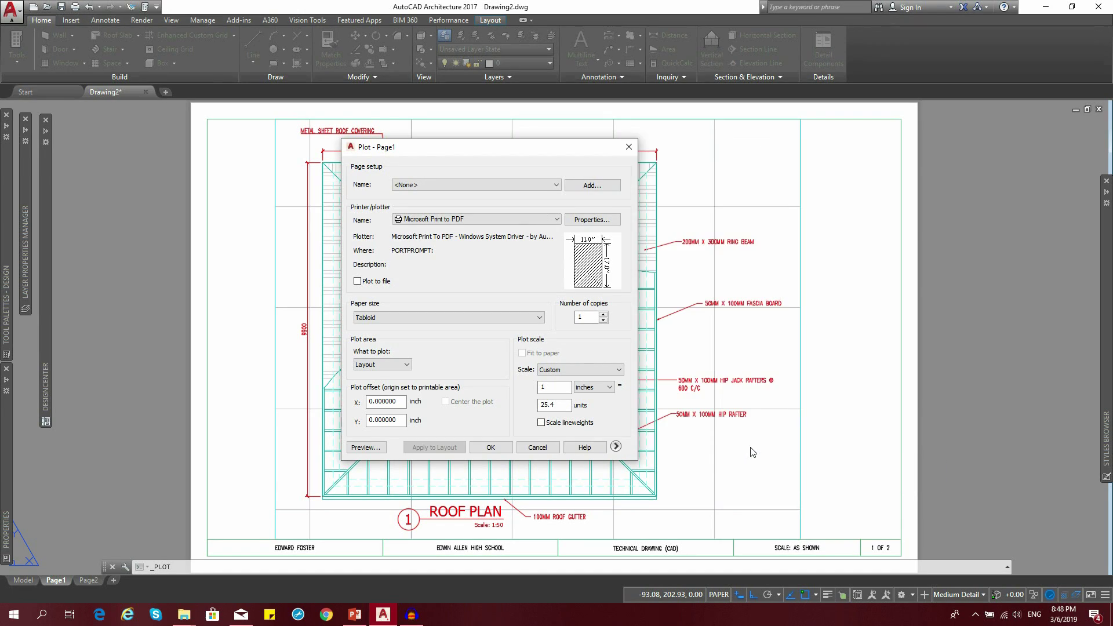
click(616, 446)
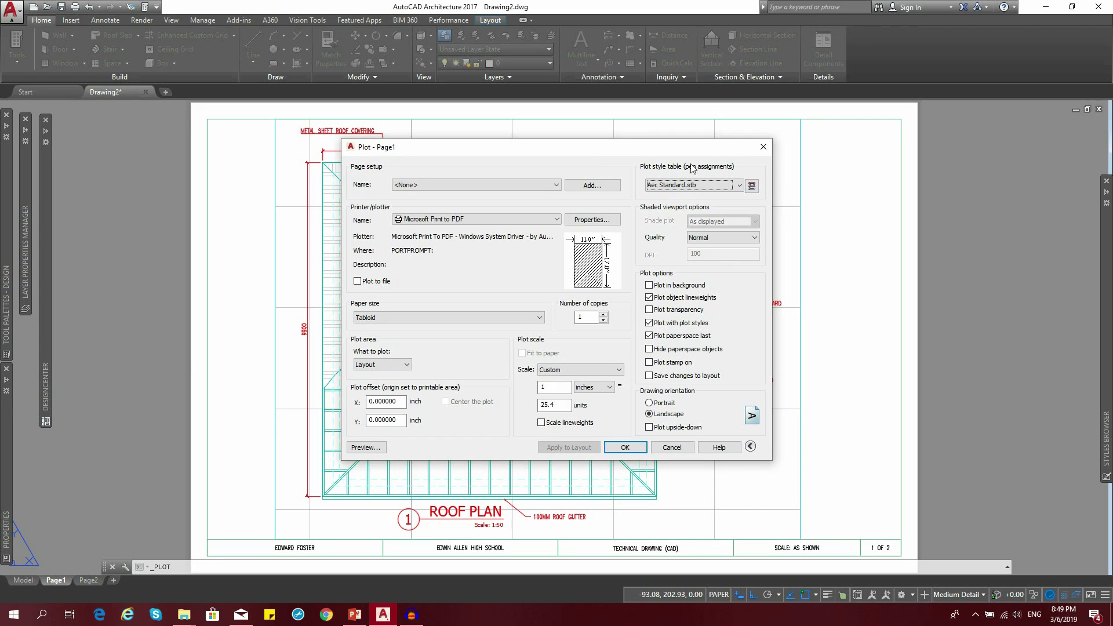
Review the available plot style tables, then close the Plot dialog without plotting
click(739, 186)
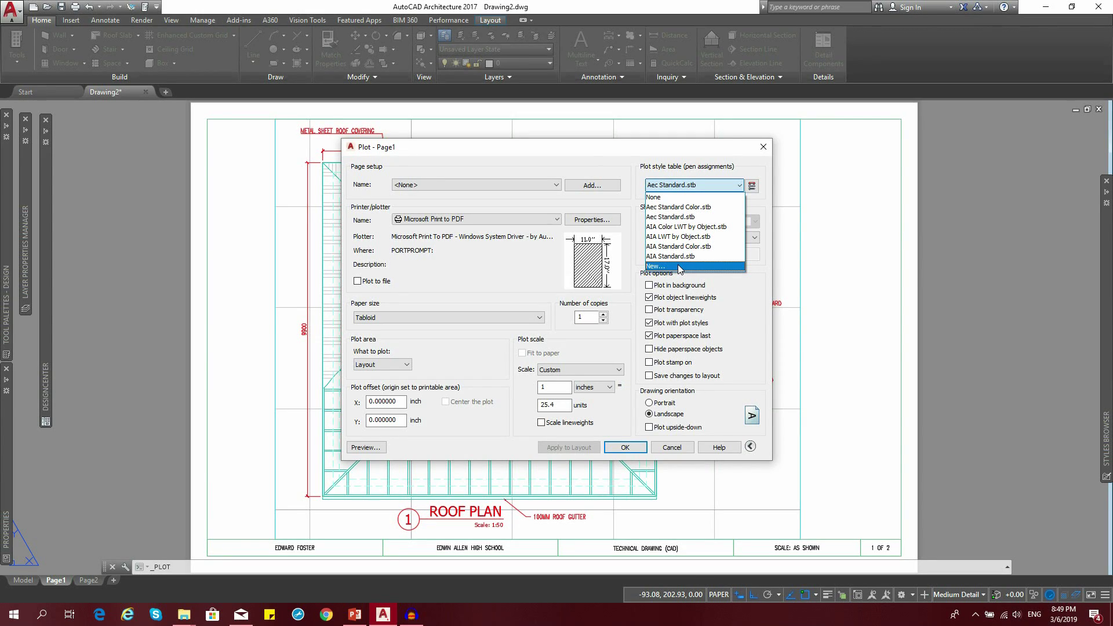
click(706, 162)
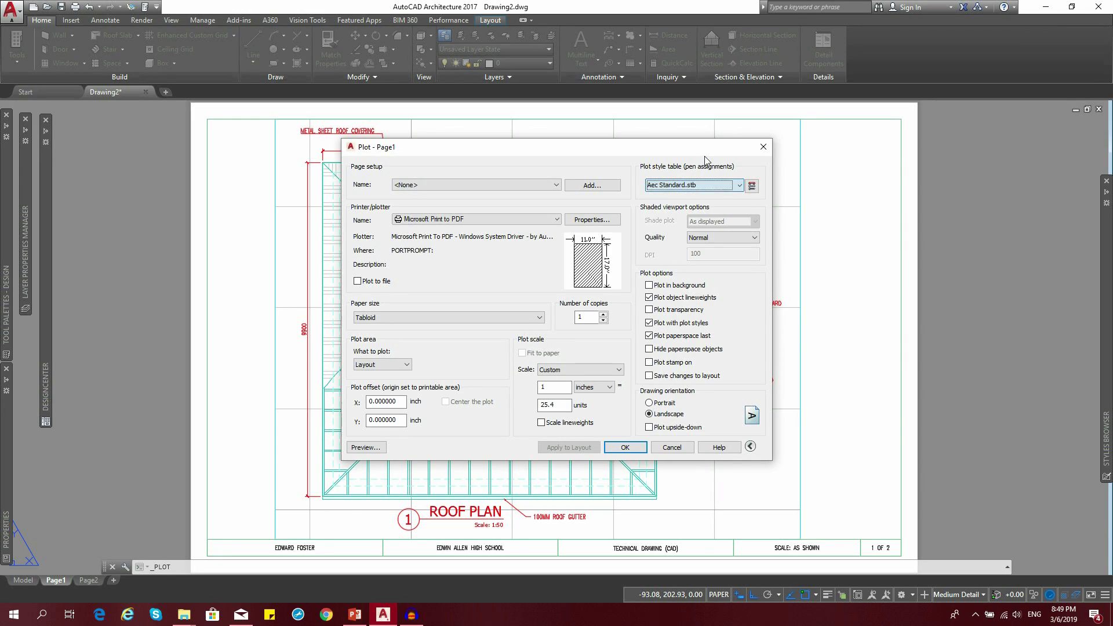
click(763, 147)
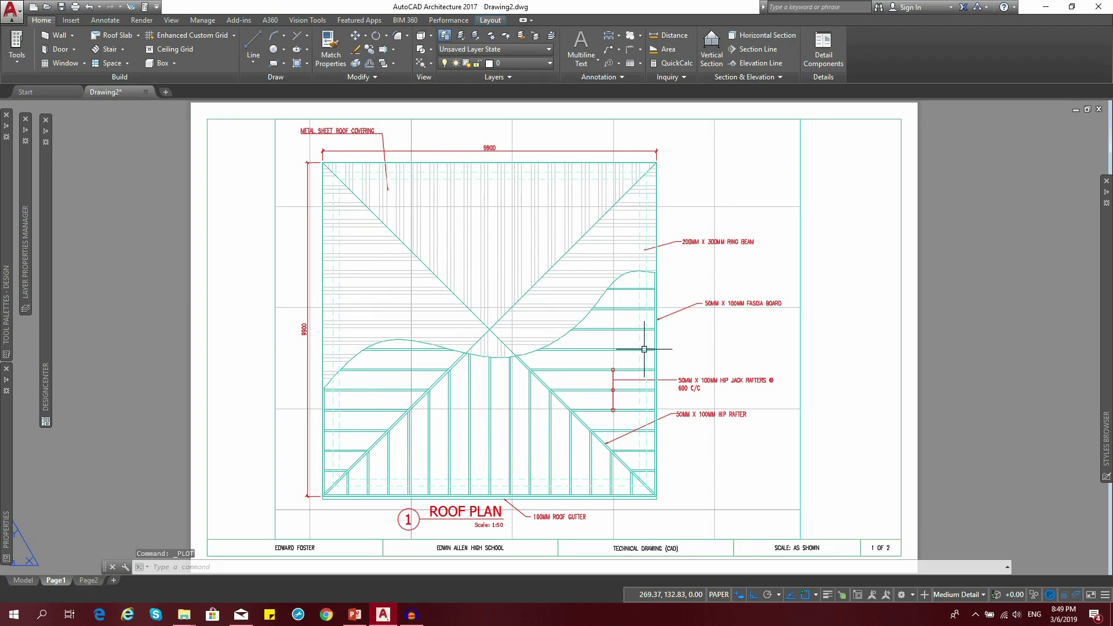
Convert the drawing to colour-dependent plot styles with CONVERTPSTYLES
text(CONVERT)
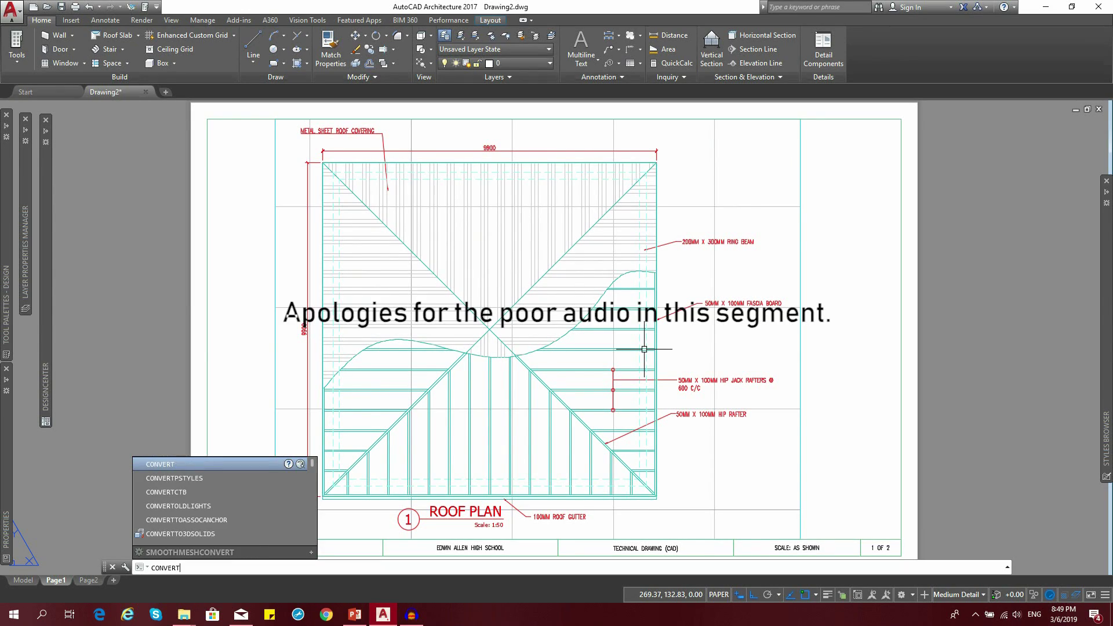
text(PSTYLES)
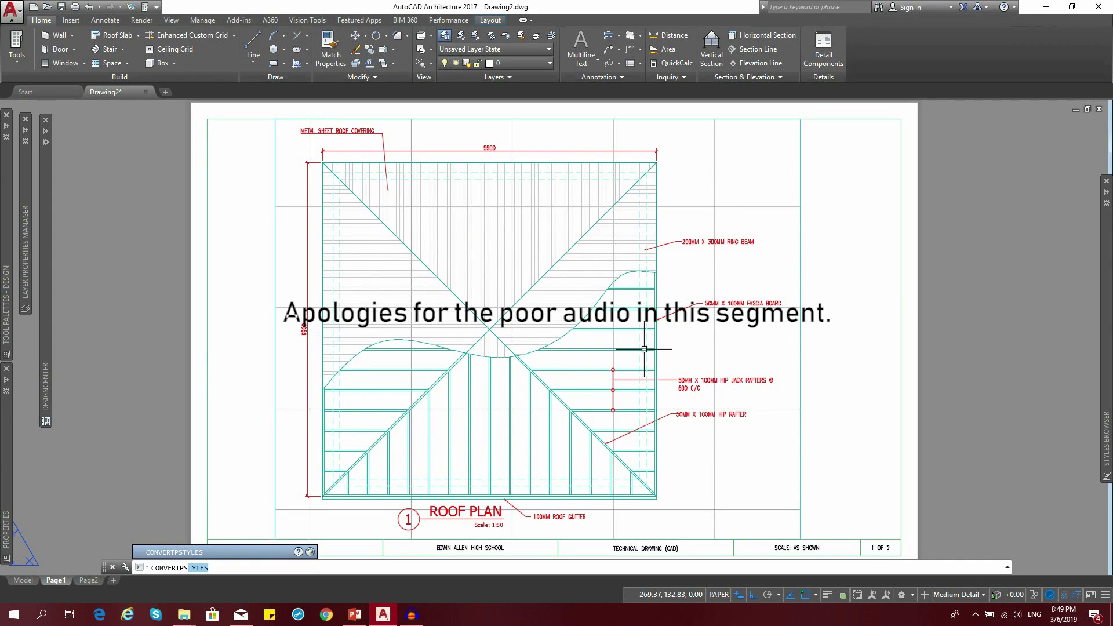
click(210, 553)
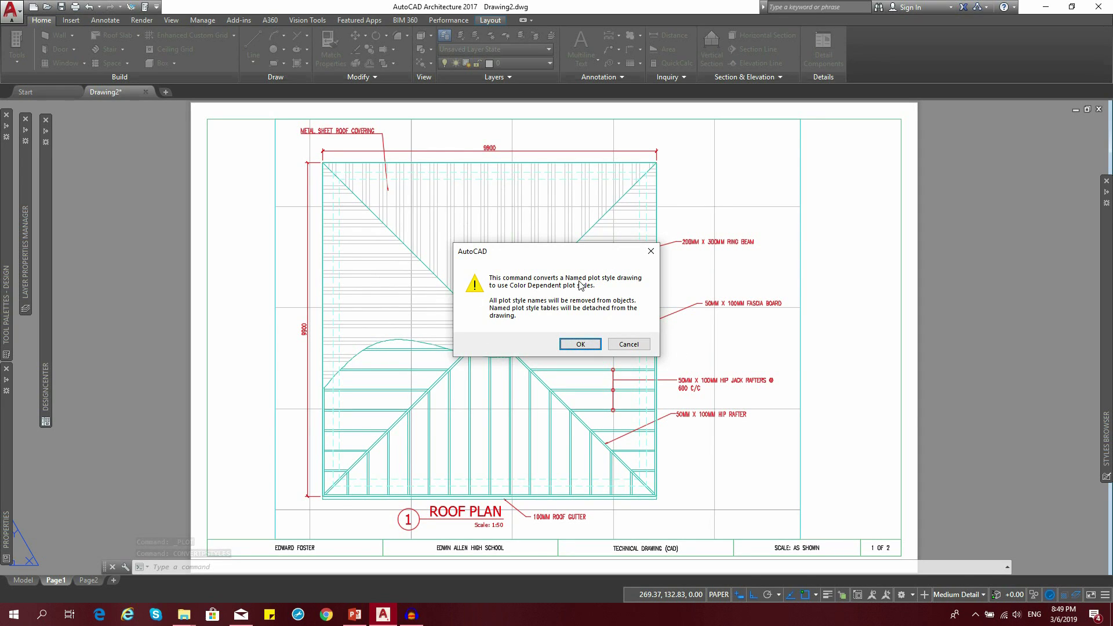
click(575, 344)
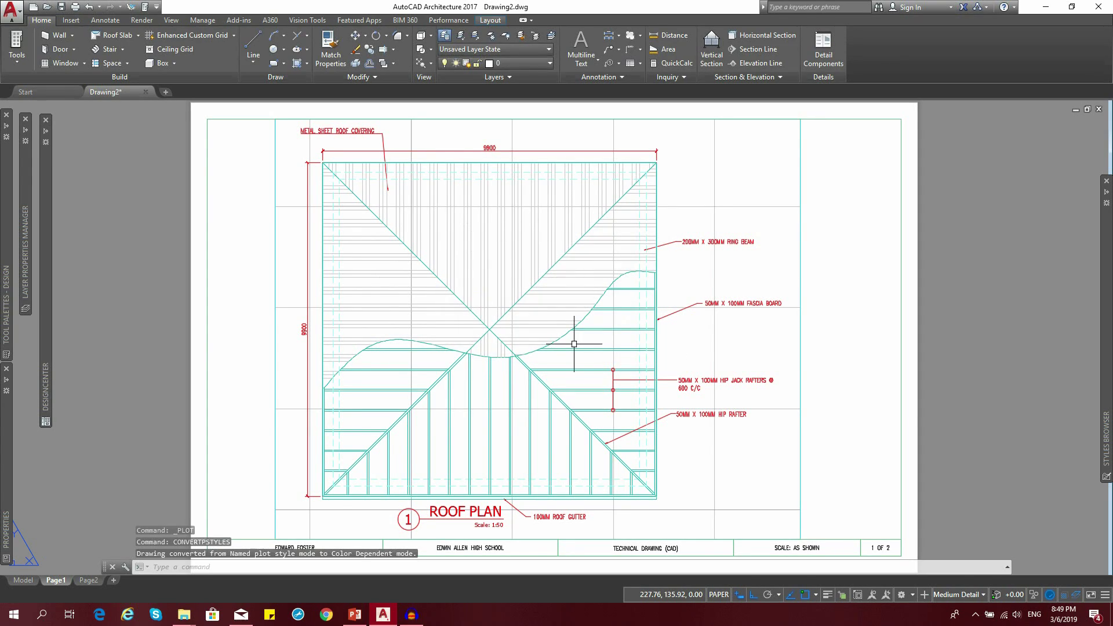
click(11, 9)
Set monochrome.ctb as Page1's plot style table and preview the black-and-white sheet
click(39, 238)
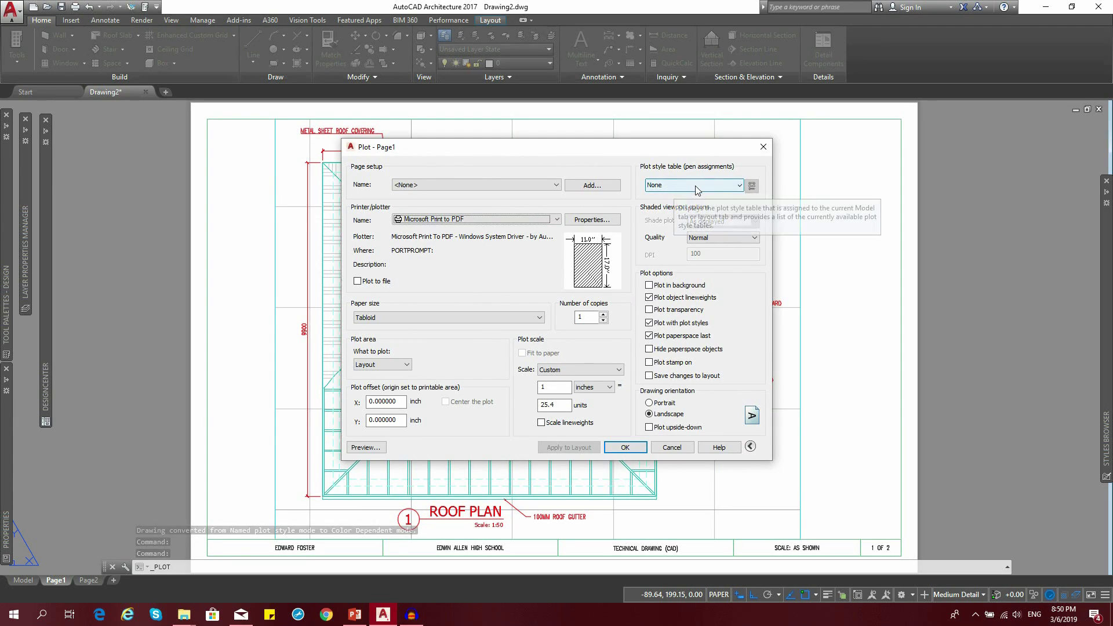
click(676, 186)
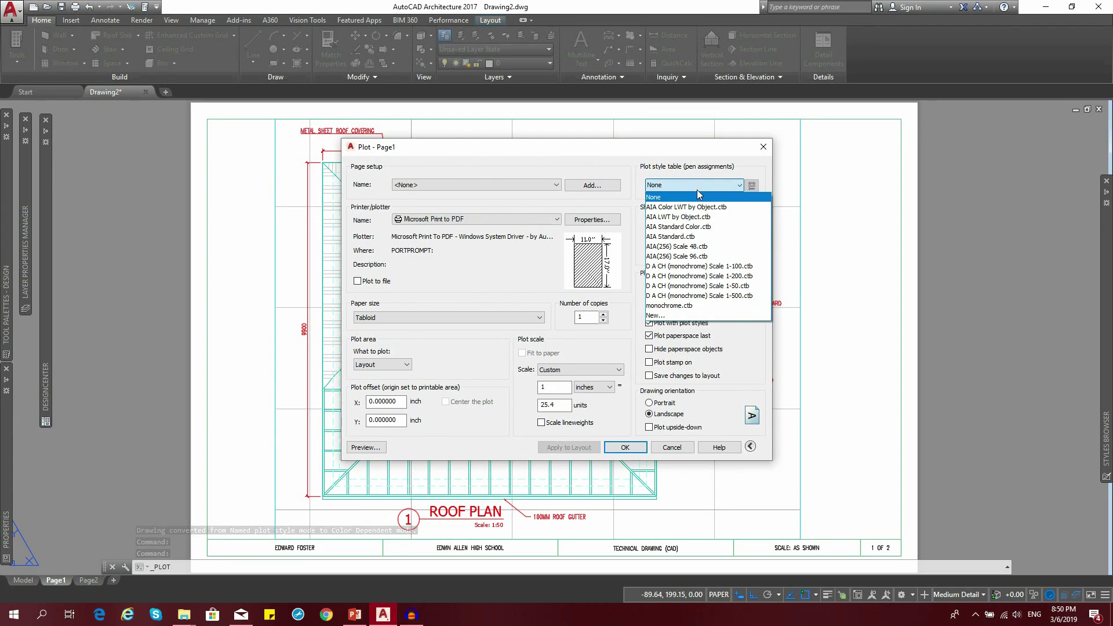
click(668, 306)
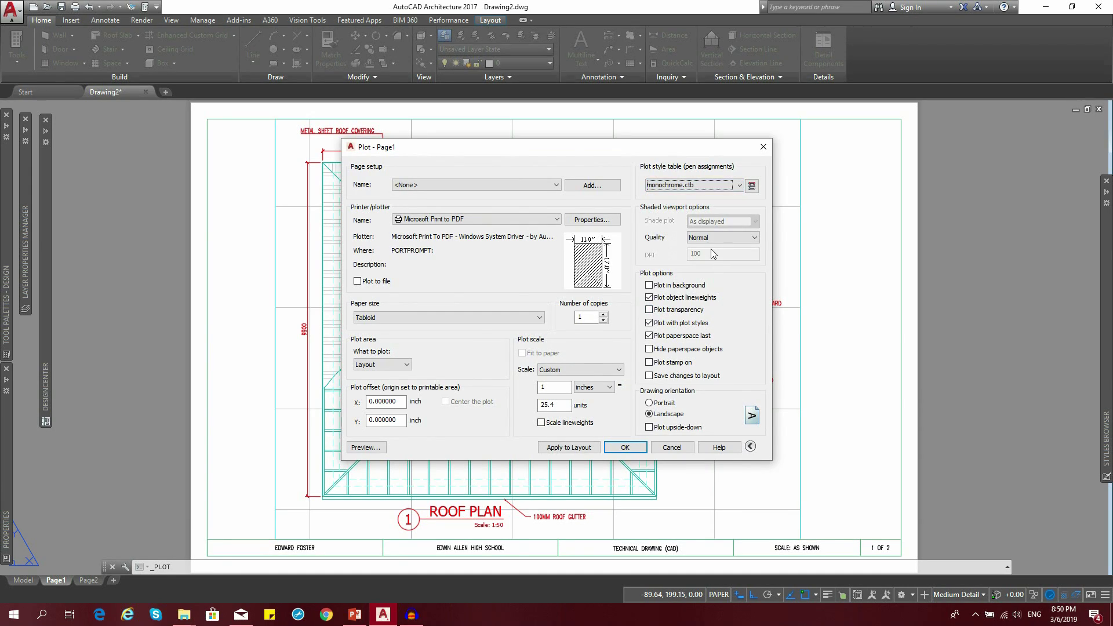
click(365, 447)
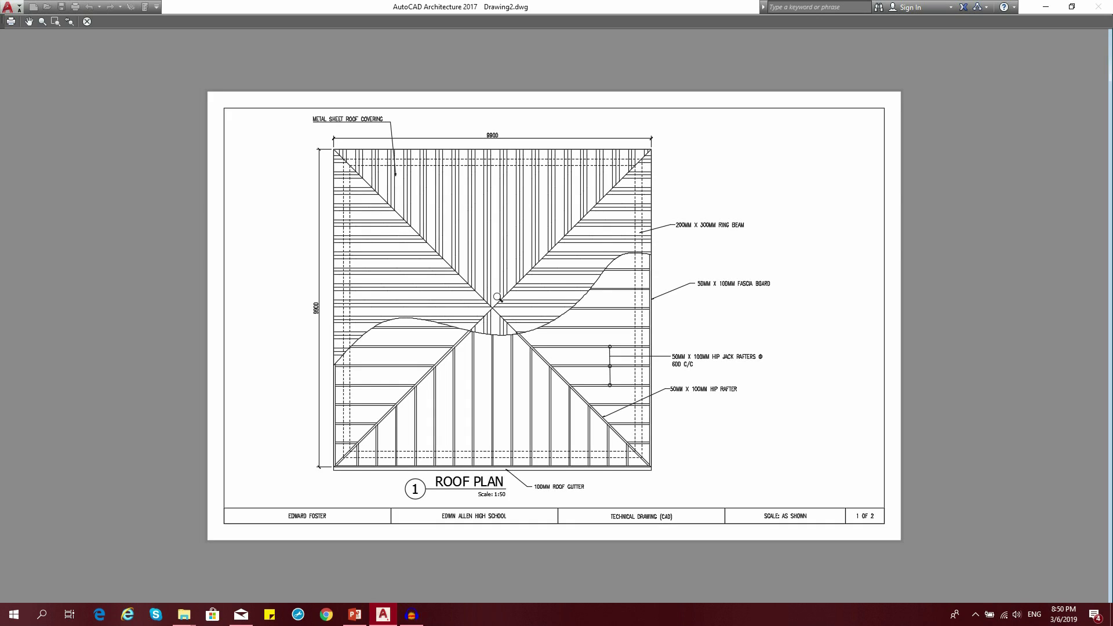
scroll(327, 137, up, 6)
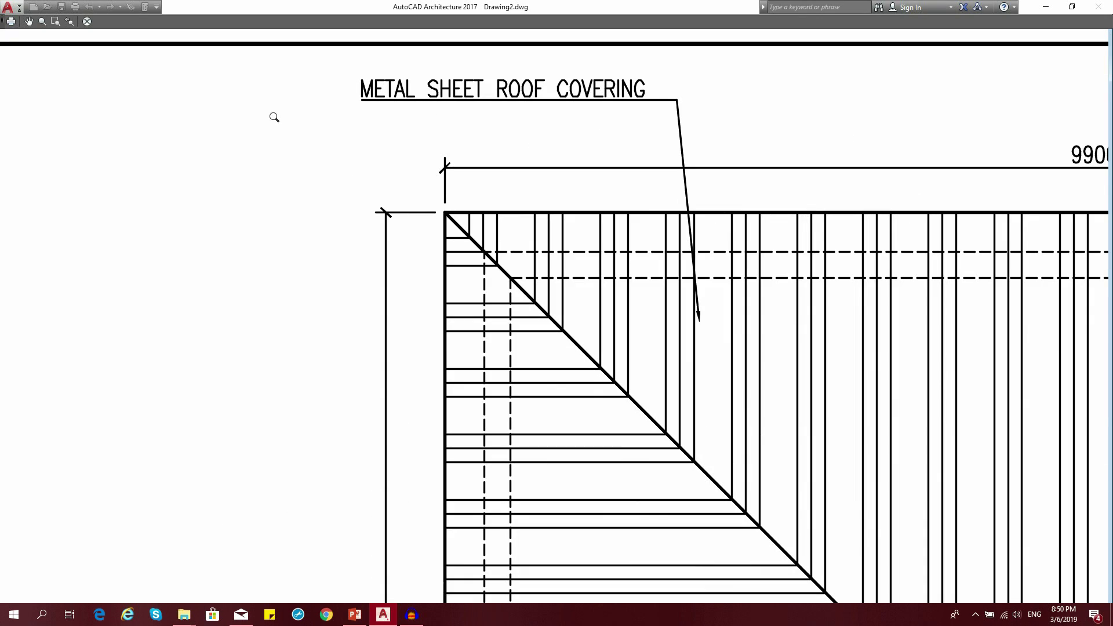
scroll(308, 146, down, 6)
scroll(586, 300, up, 1)
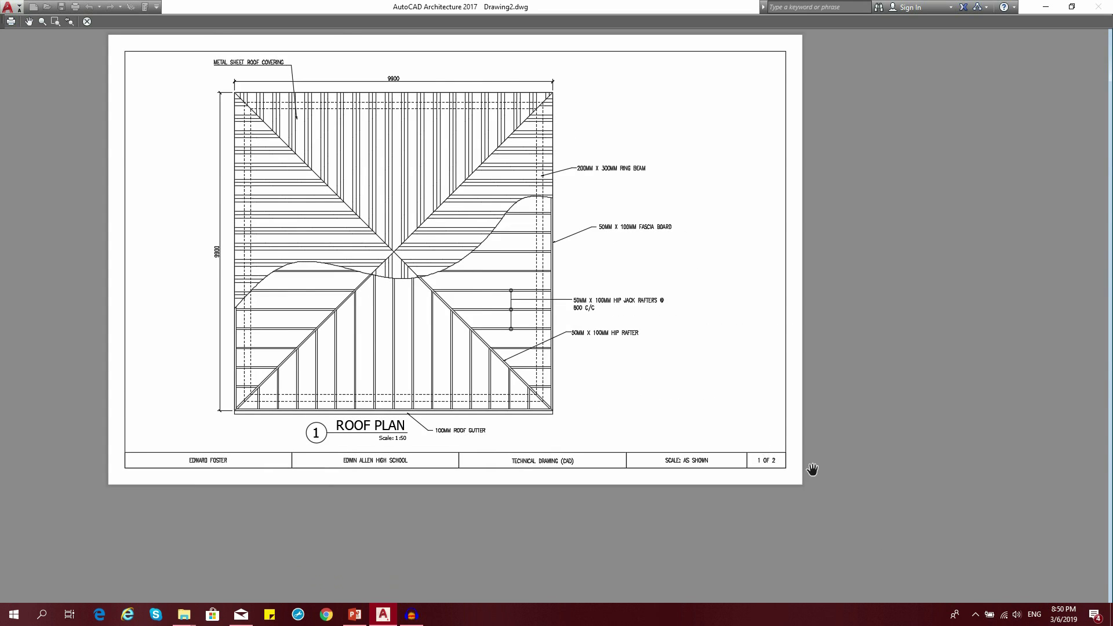
scroll(810, 468, up, 5)
scroll(815, 465, down, 6)
drag(636, 353, 636, 377)
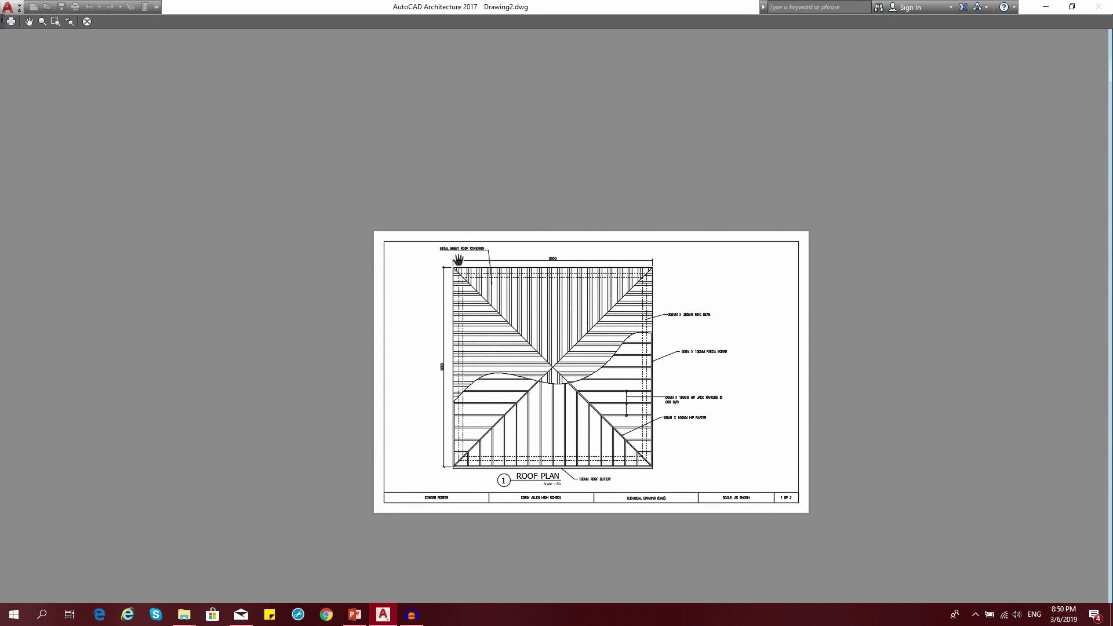
click(88, 23)
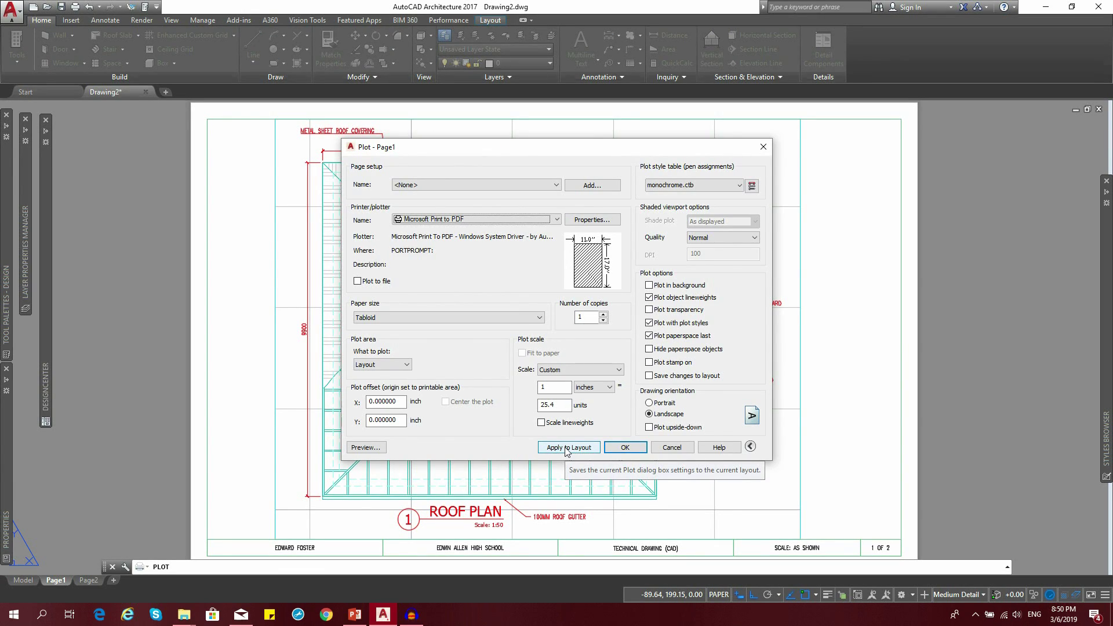
Apply the plot settings to the layout and plot Page1 to Page1.pdf on the Desktop
click(566, 447)
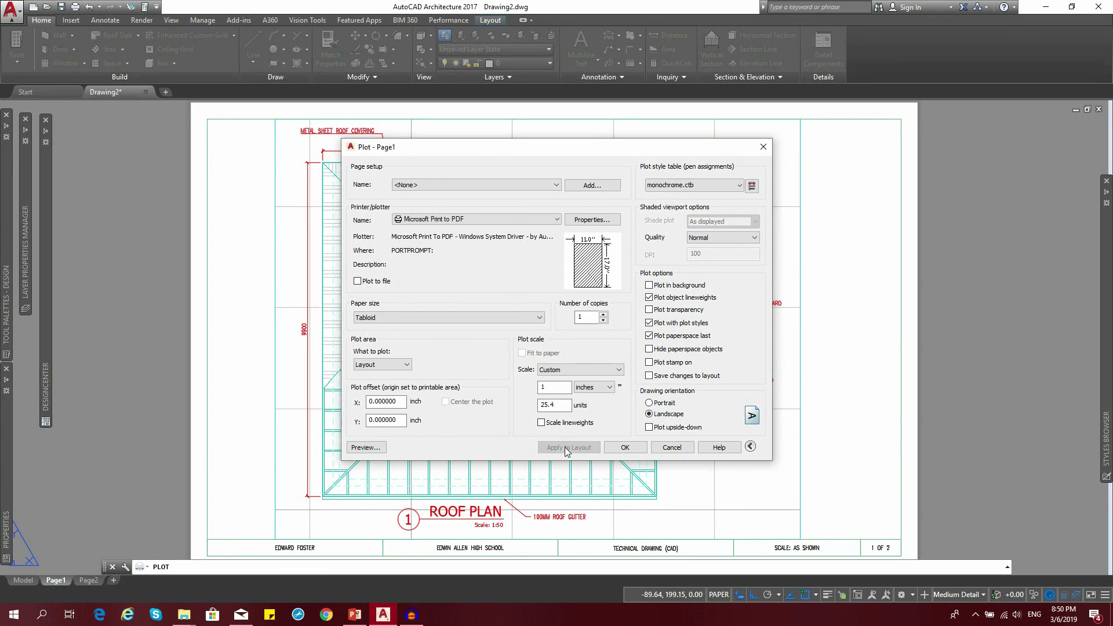
click(624, 447)
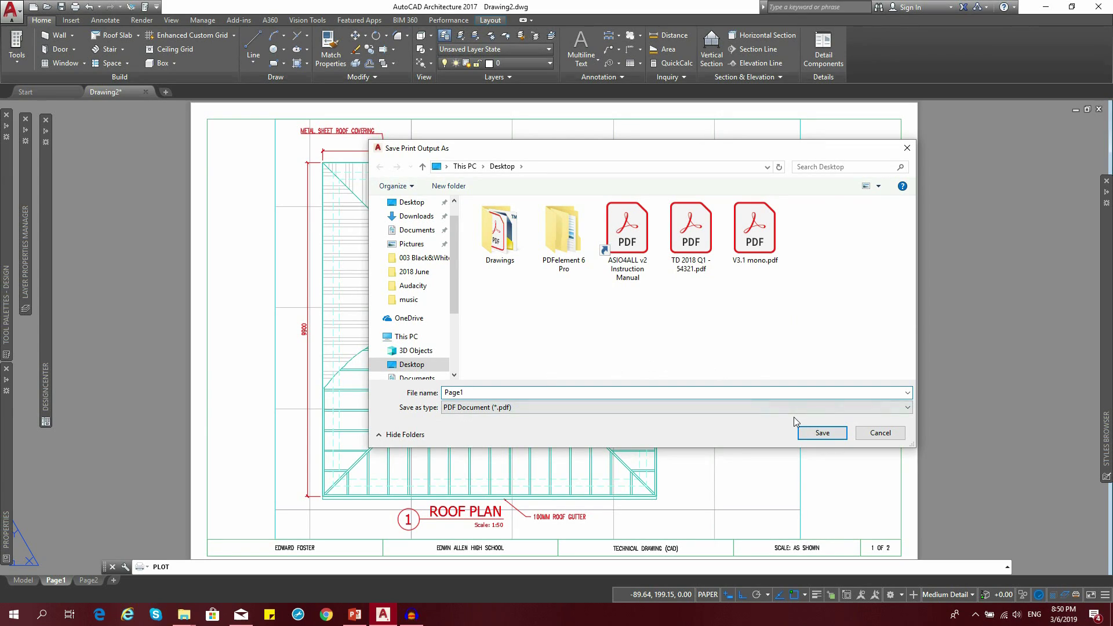
click(821, 433)
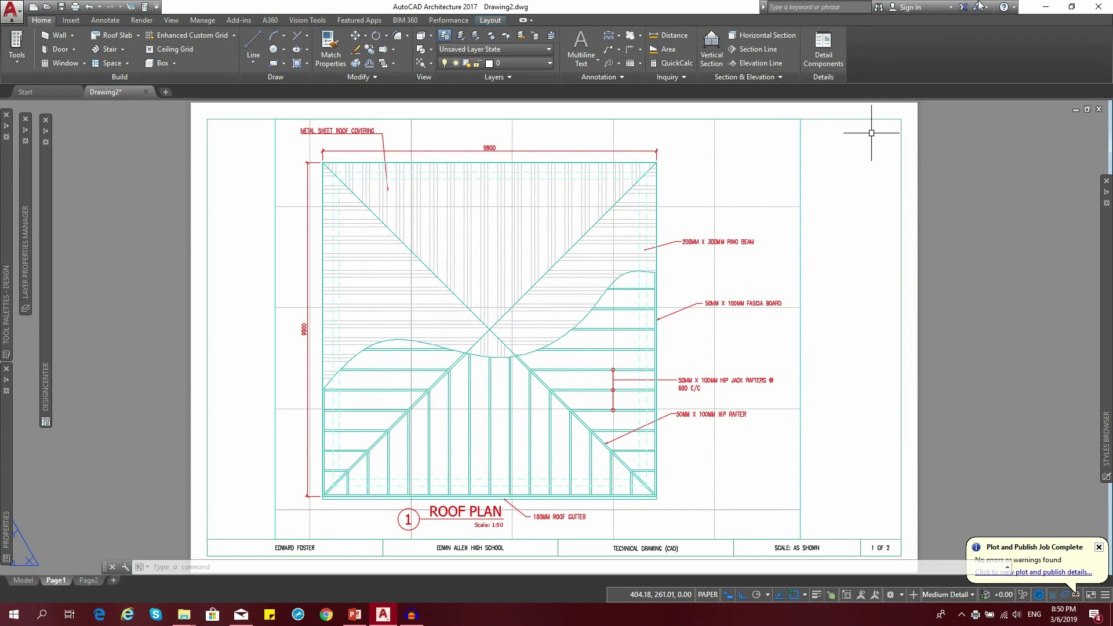
click(1042, 7)
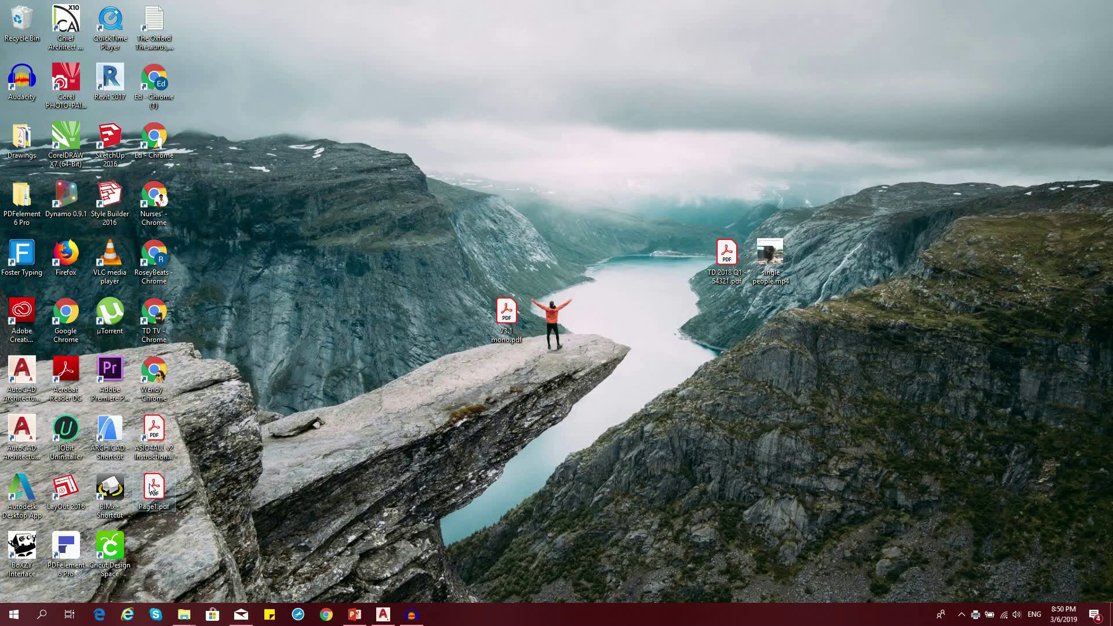
Check the black-and-white Page1.pdf in Acrobat Reader, then close it and return to AutoCAD
double_click(152, 488)
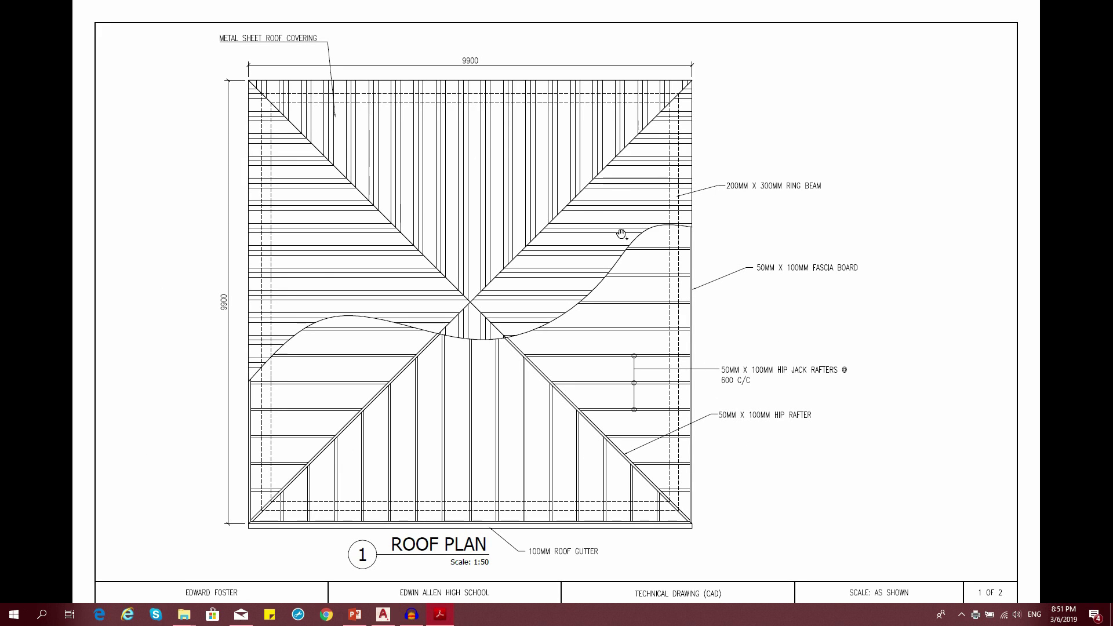
key(Escape)
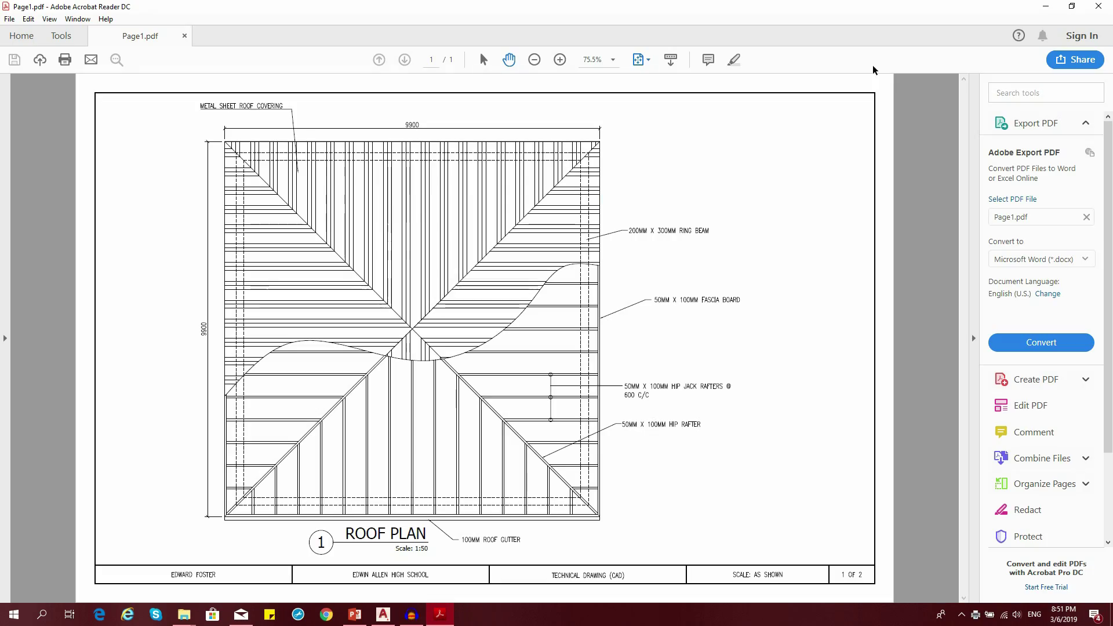
click(1100, 7)
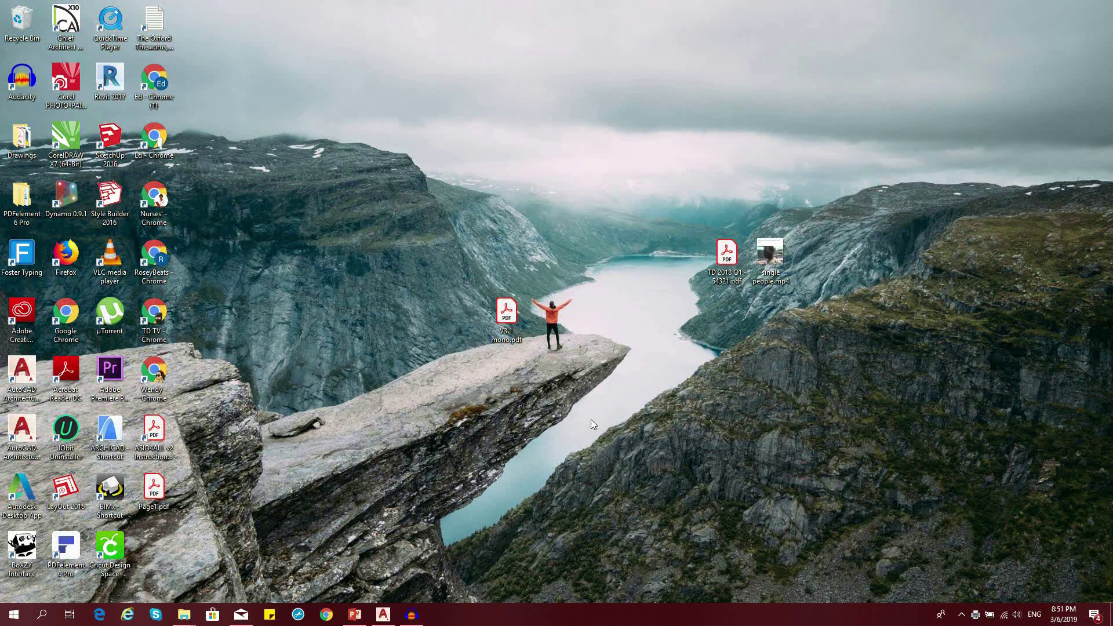
click(383, 615)
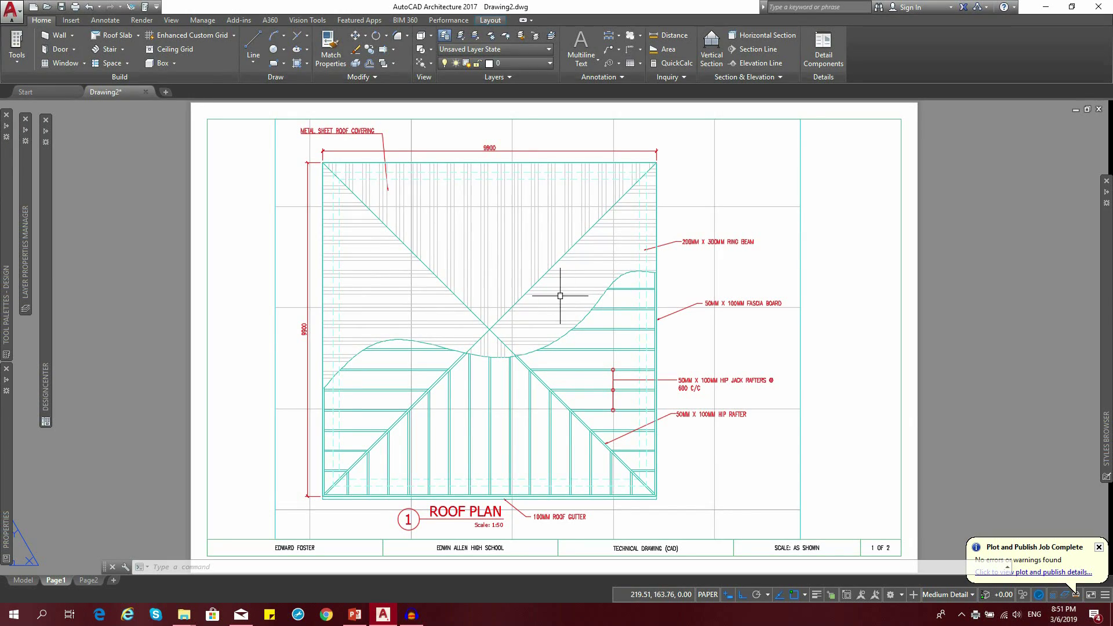
Reopen the Page1 Plot dialog and list the available plot style tables
click(11, 10)
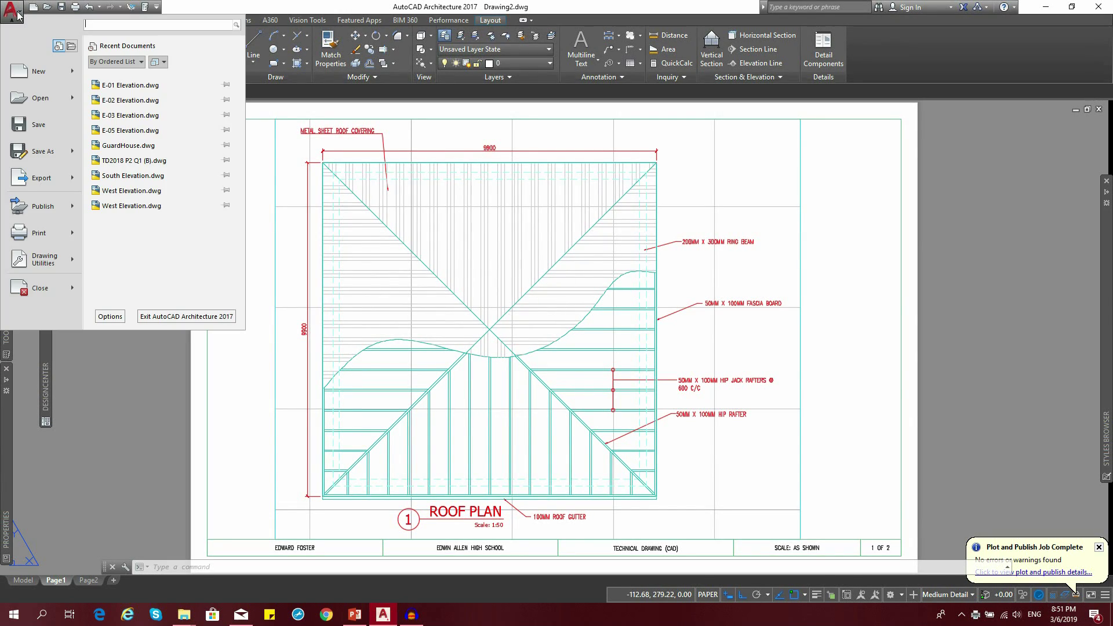
click(41, 231)
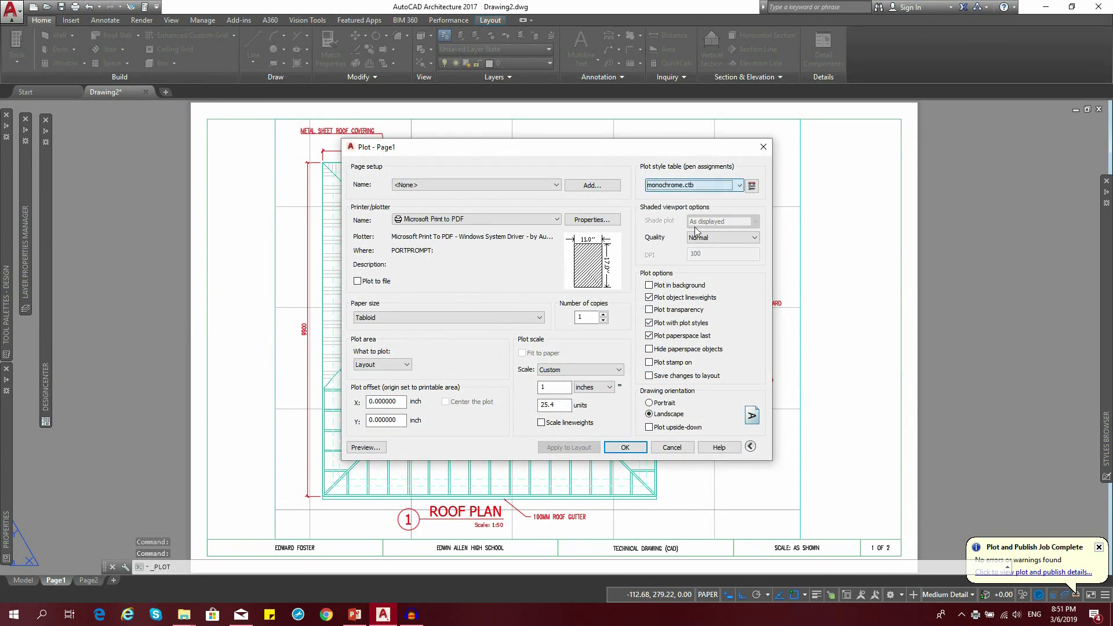
click(699, 191)
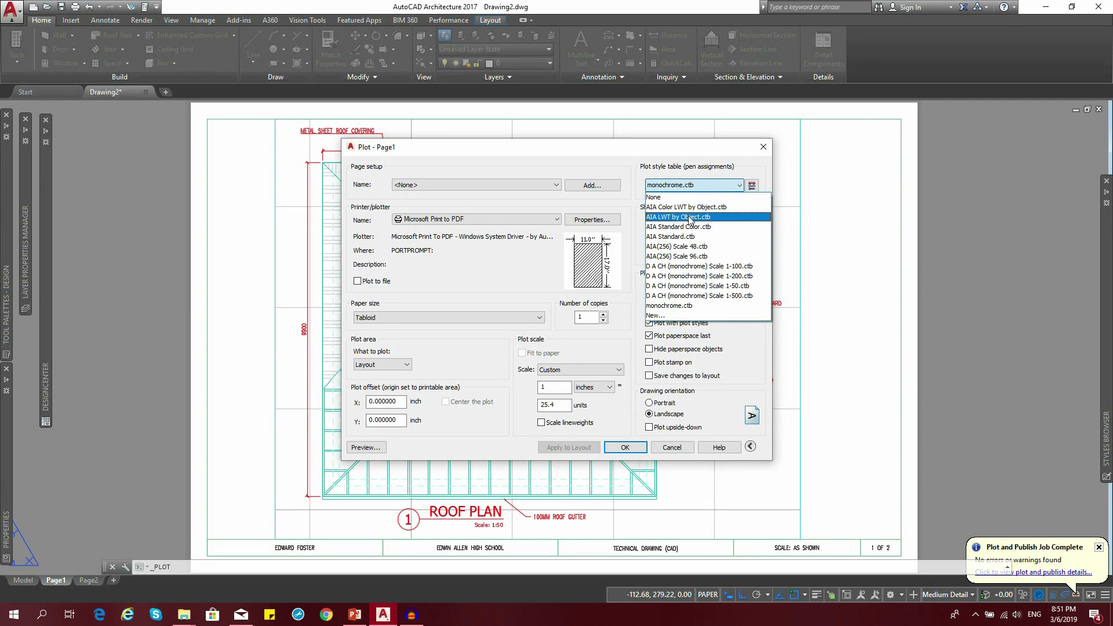
Create a new from-scratch plot style table named B&W.ctb and open it in the editor
click(664, 320)
click(478, 269)
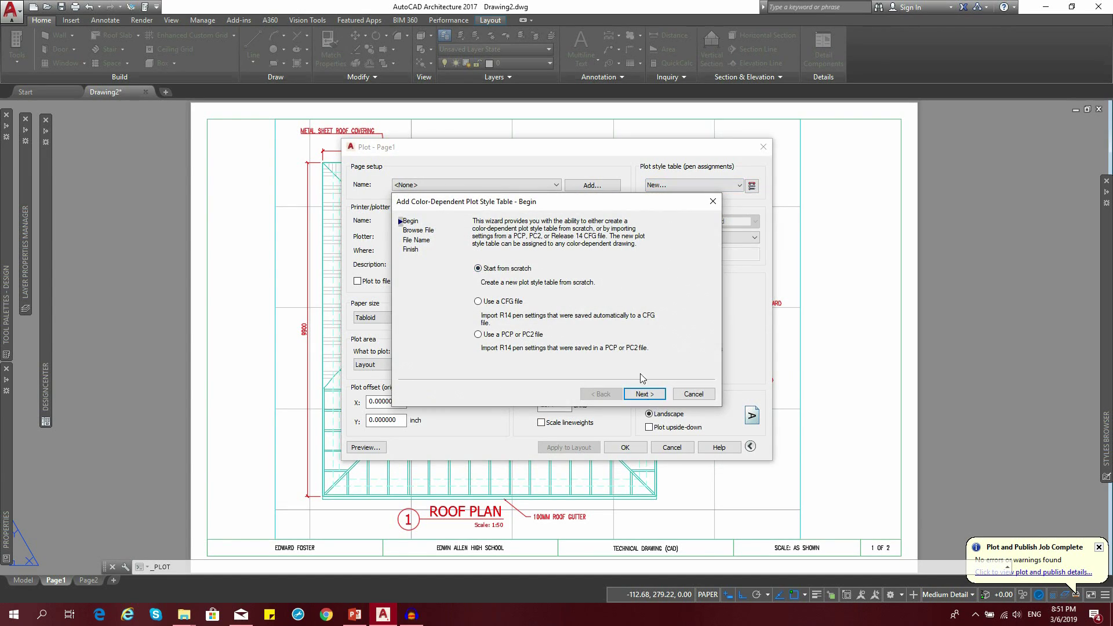
click(643, 395)
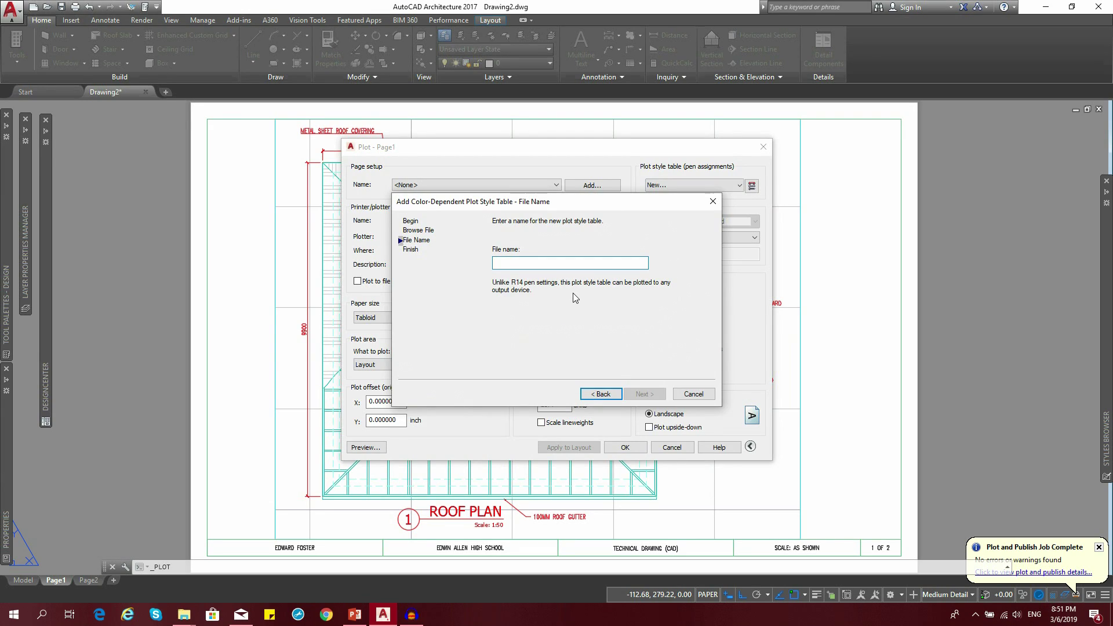
text(B7)
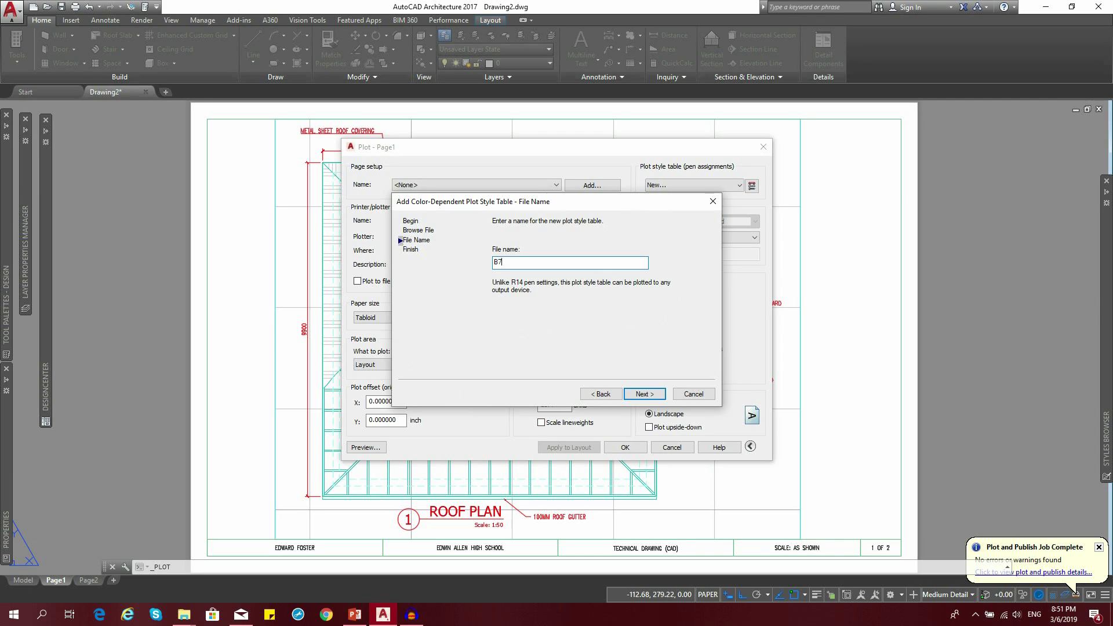
key(BackSpace)
click(643, 396)
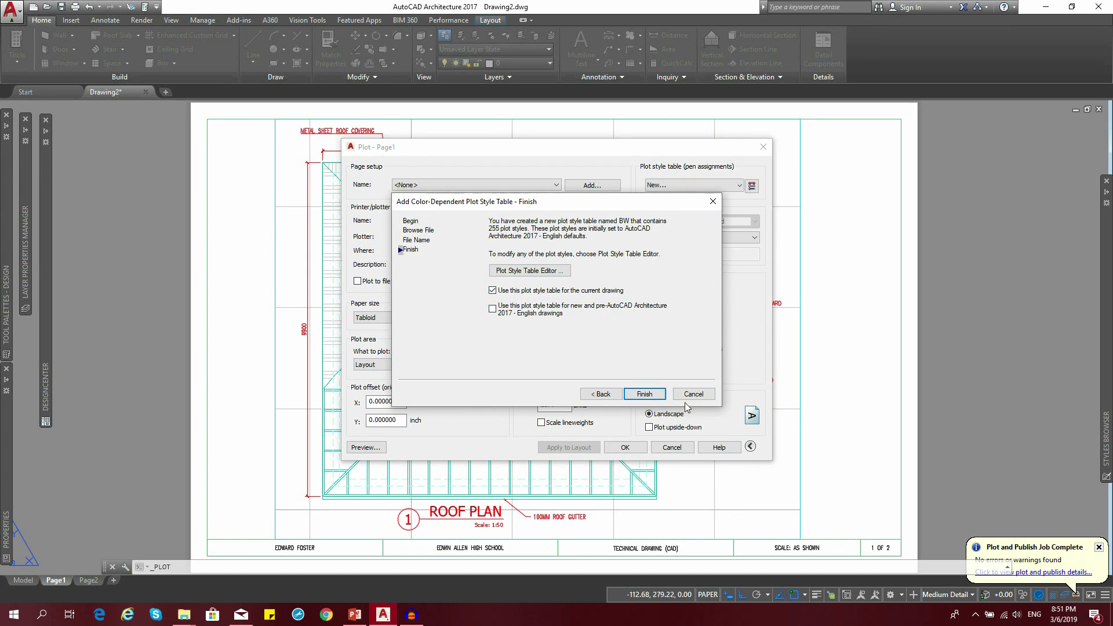
click(644, 394)
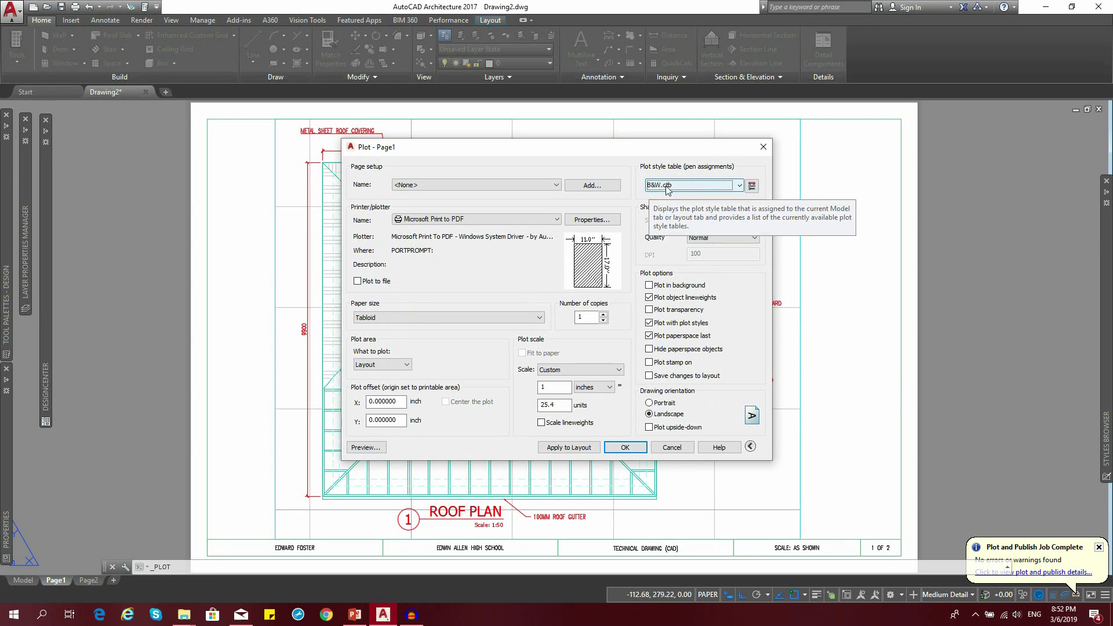
click(752, 187)
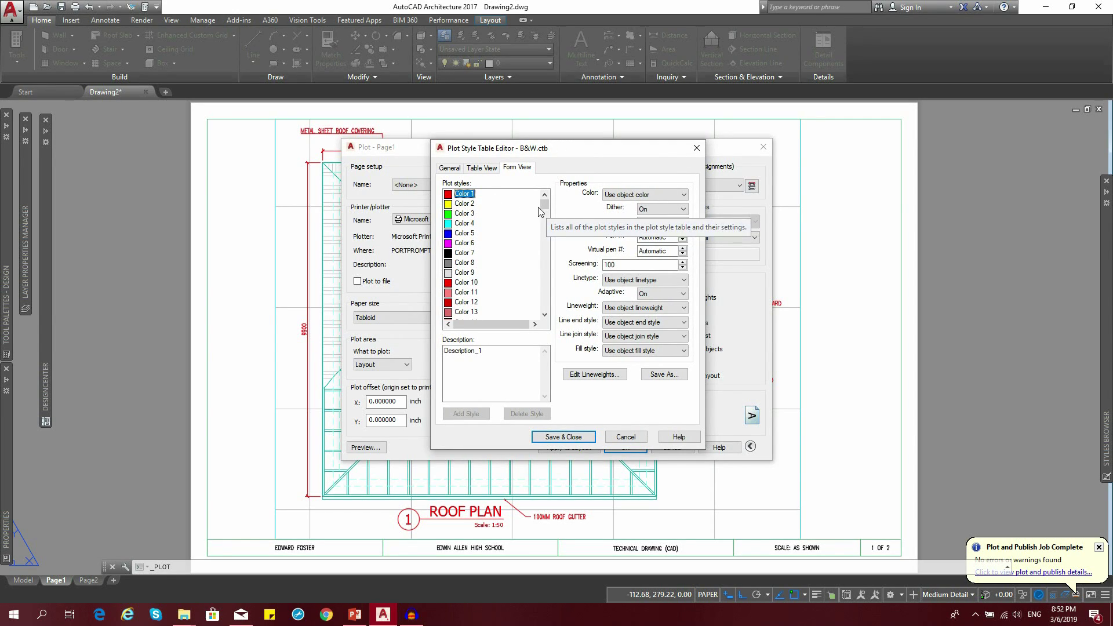
Set plot styles Color 1 through Color 249 in B&W.ctb to print Black
mouse_move(545, 209)
mouse_down()
mouse_move(545, 313)
mouse_move(545, 203)
mouse_up()
drag(545, 205, 547, 312)
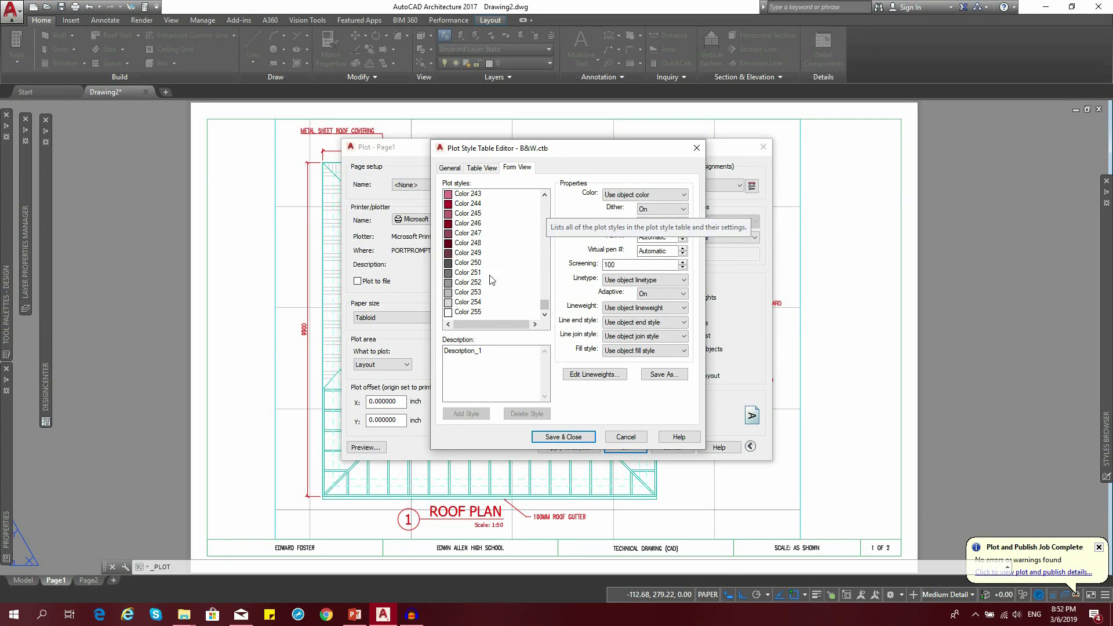
shift+click(473, 256)
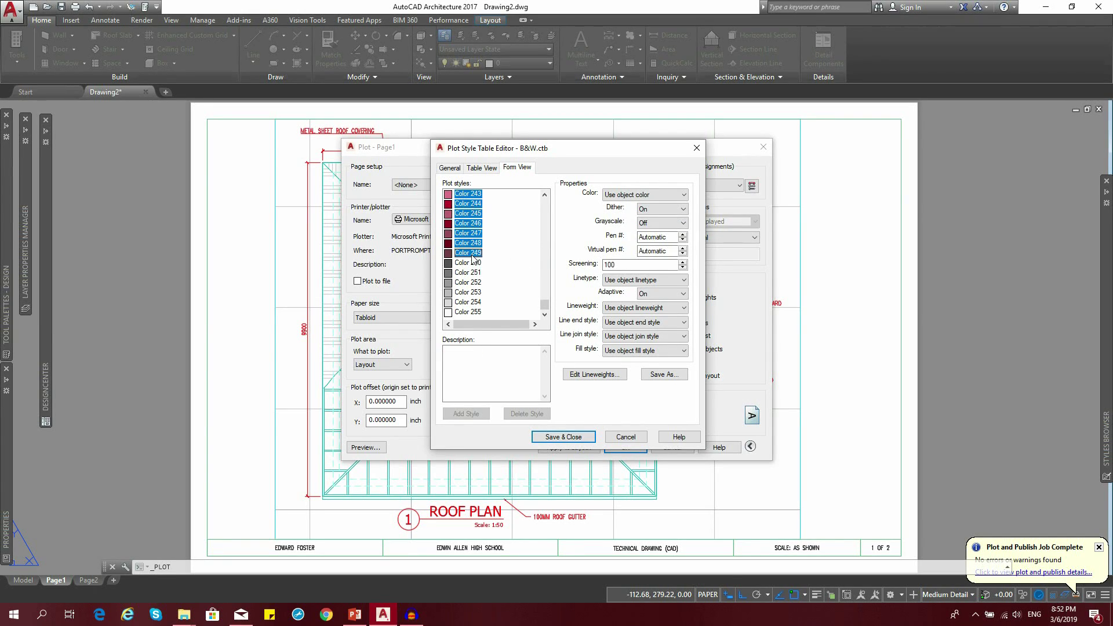
mouse_move(545, 304)
mouse_down()
mouse_move(550, 209)
mouse_move(548, 312)
mouse_up()
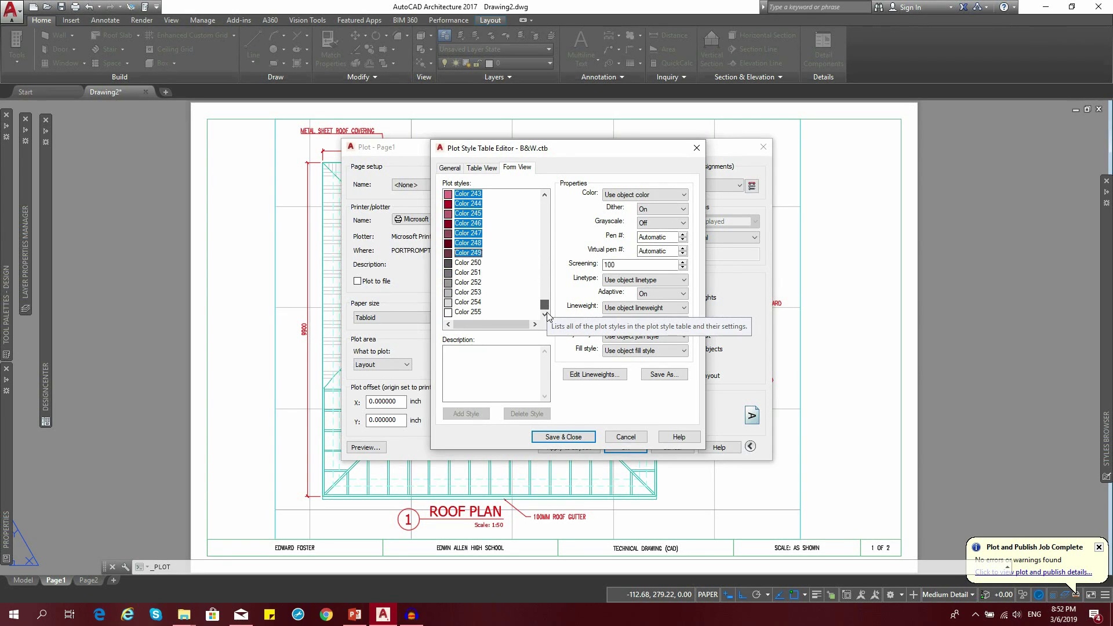
click(629, 195)
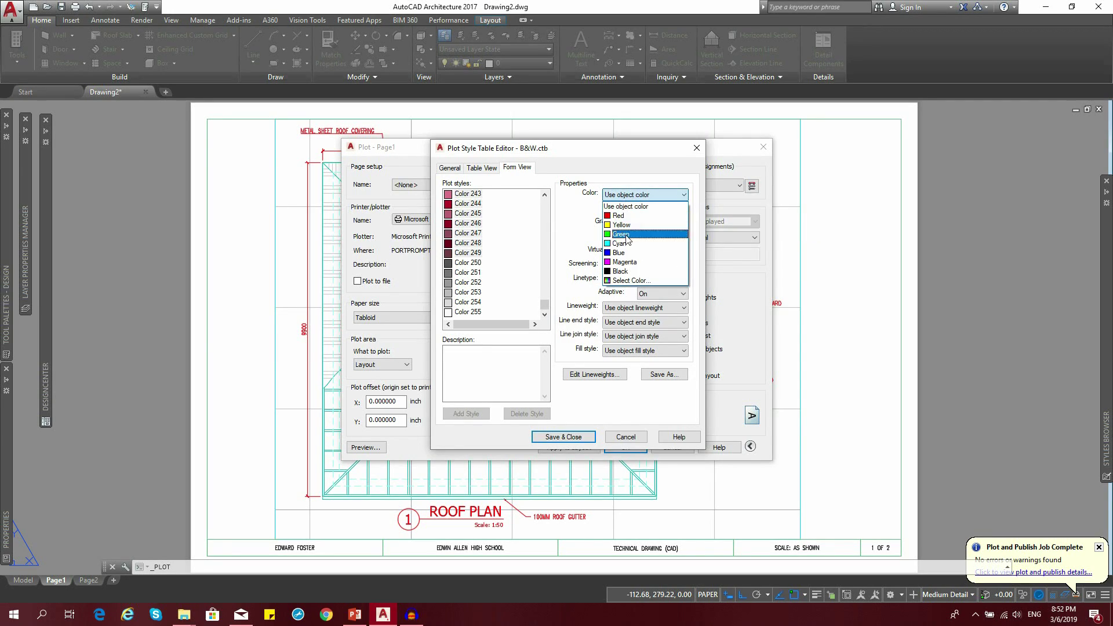
click(623, 272)
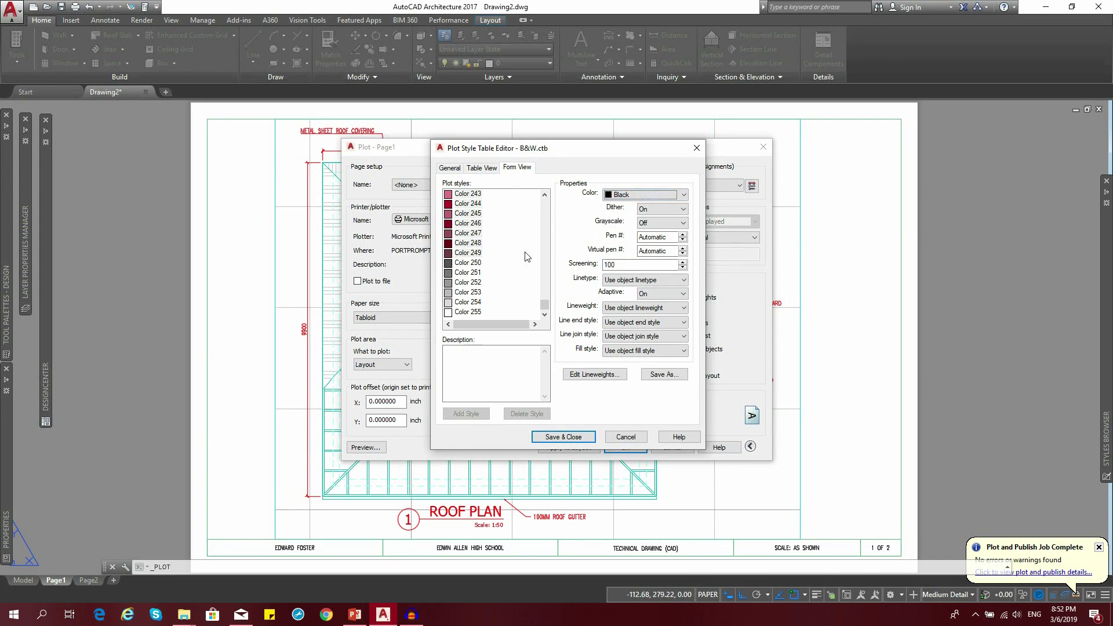
click(477, 265)
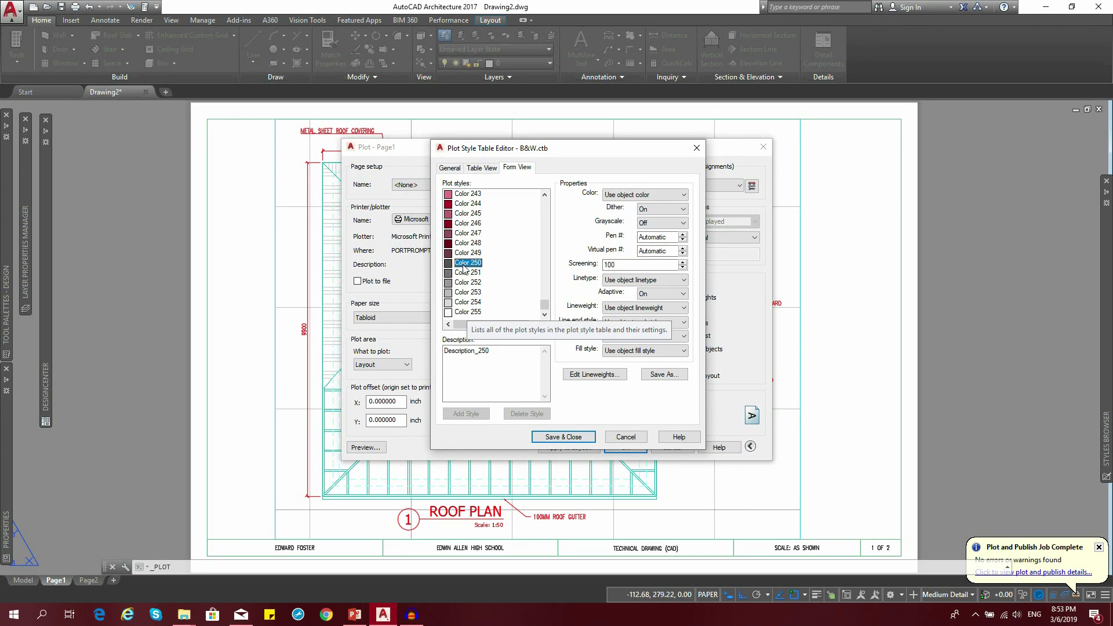
Set the screening of plot style Color 255 to 0
click(464, 313)
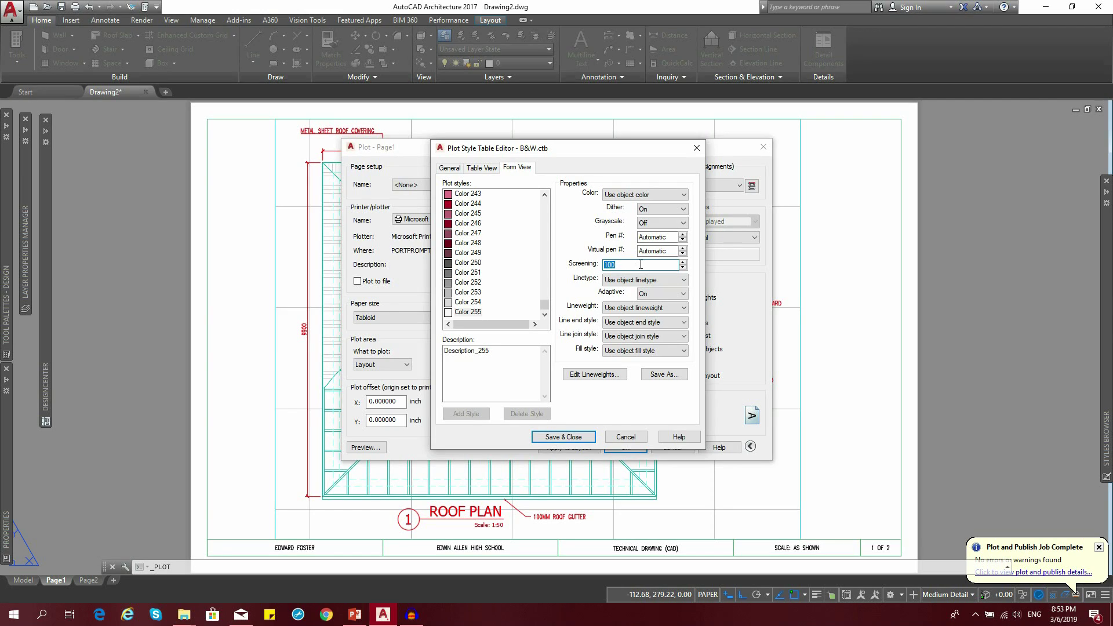
text(0)
drag(545, 307, 544, 208)
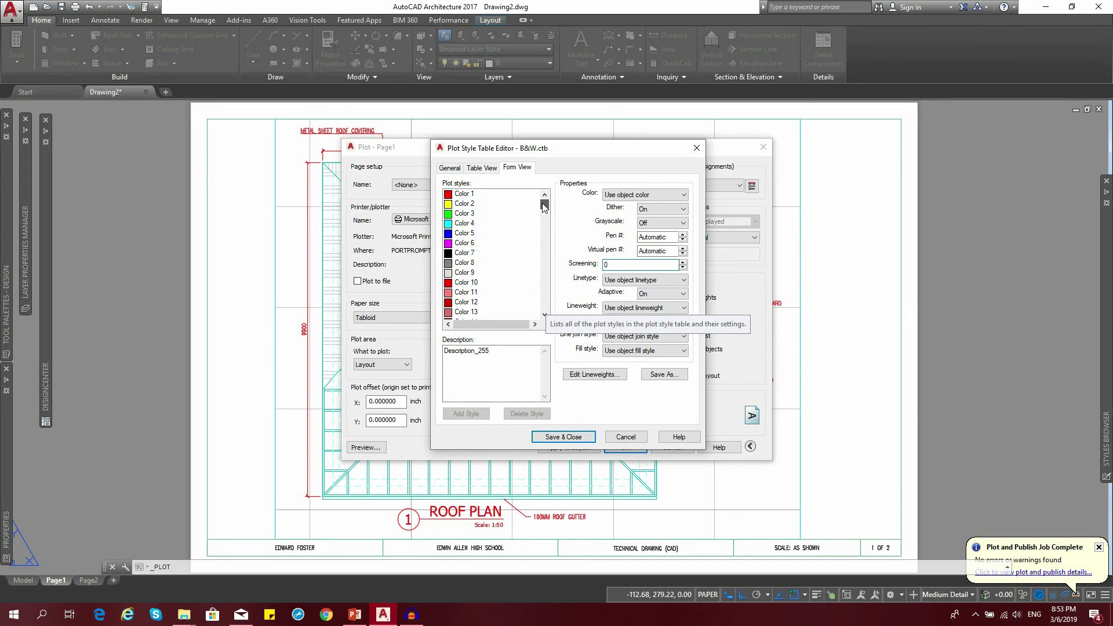
Set Colors 7, 8 and 9 to Use object color and save the B&W table
click(473, 255)
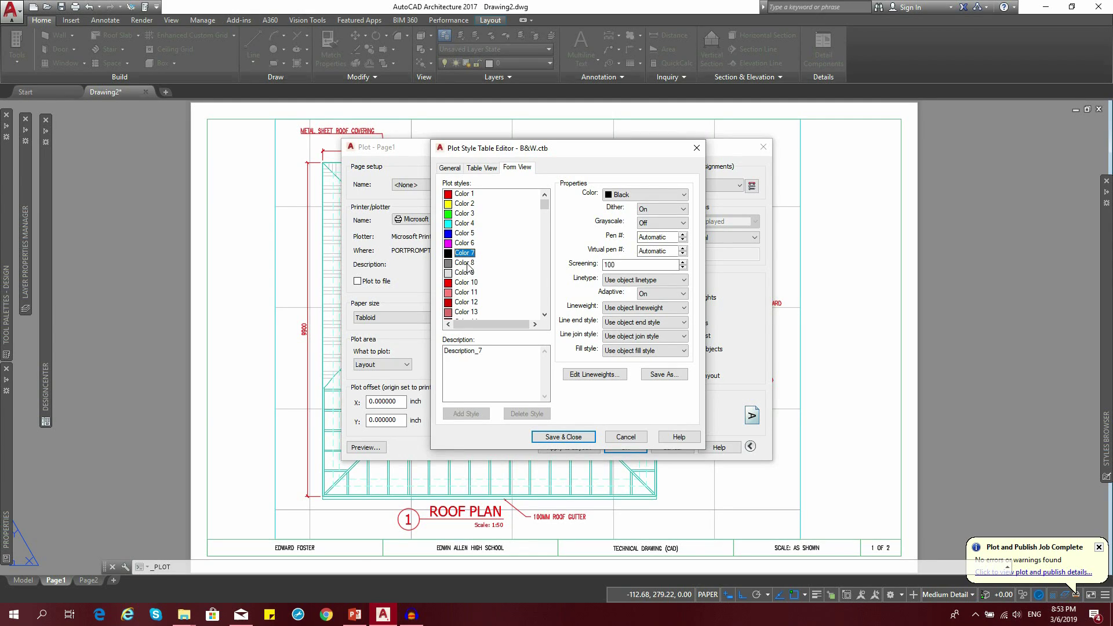
shift+click(468, 265)
shift+click(469, 272)
click(642, 198)
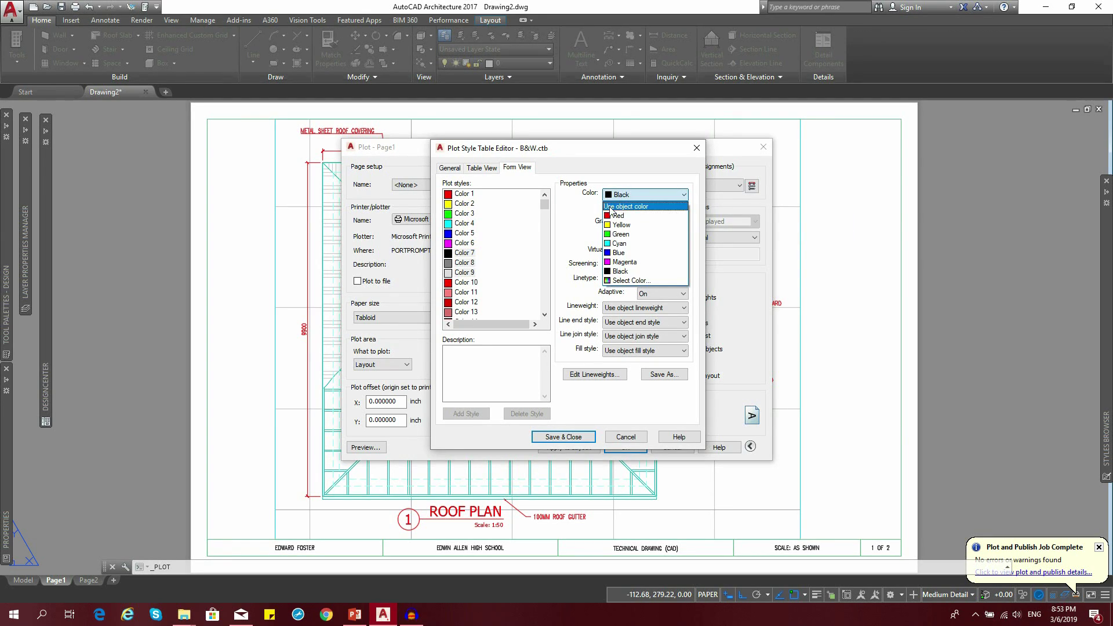
click(631, 208)
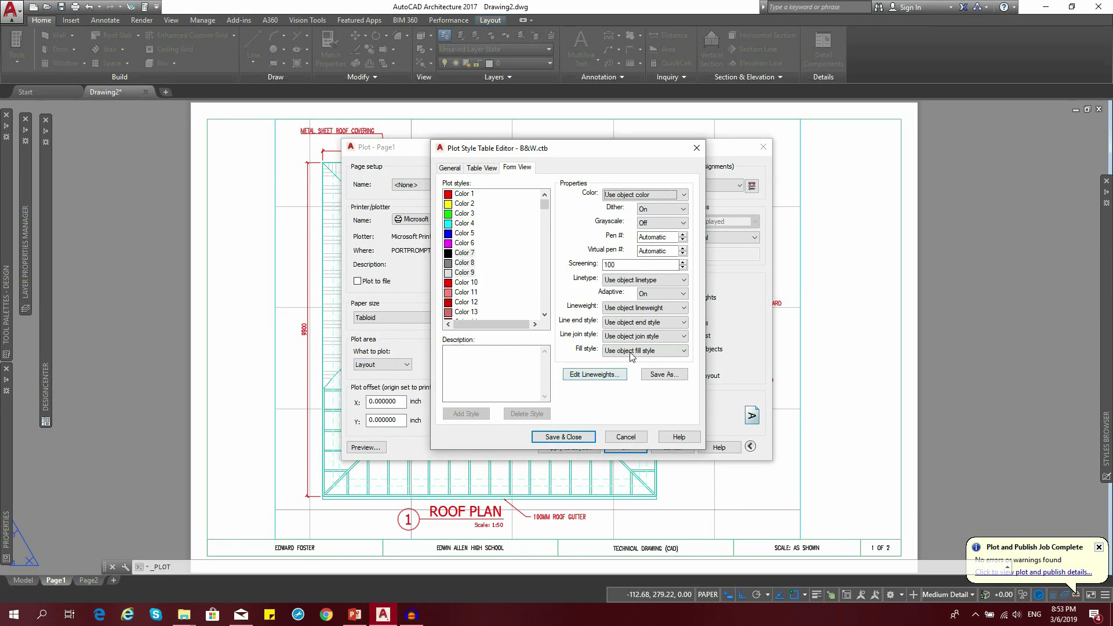
click(558, 438)
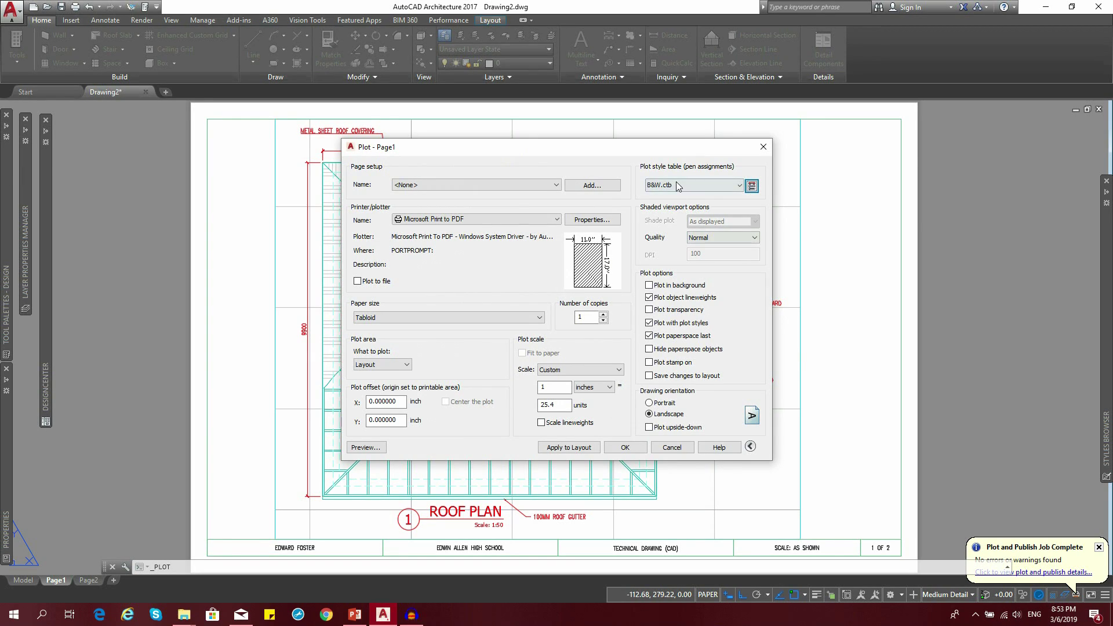
click(365, 447)
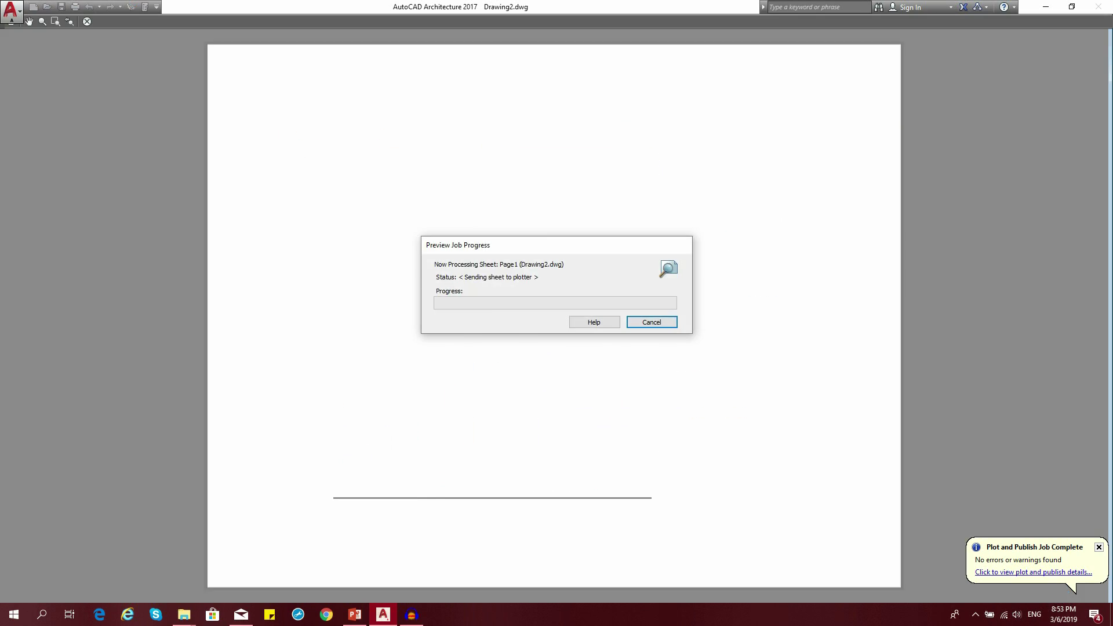
scroll(577, 279, up, 6)
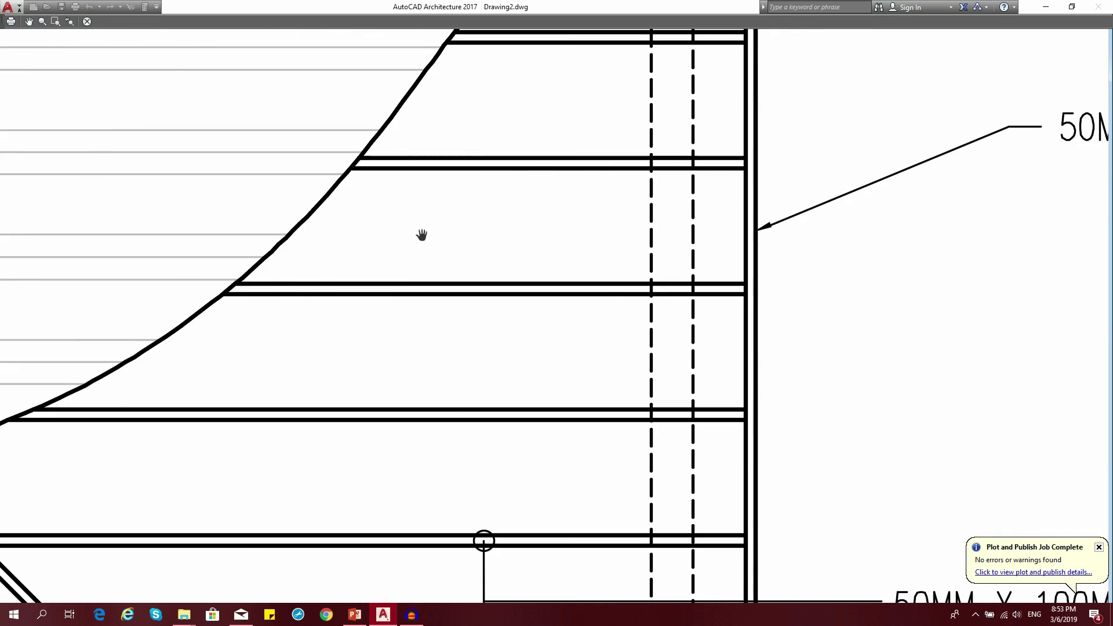
scroll(421, 235, down, 8)
scroll(393, 340, up, 3)
drag(599, 169, 709, 271)
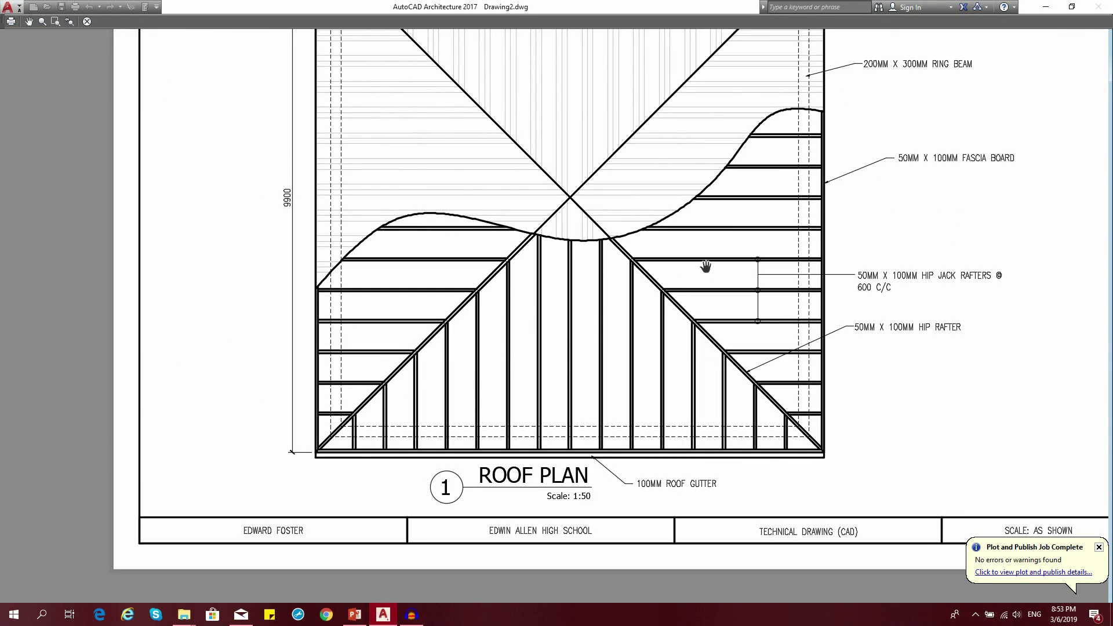
scroll(706, 265, down, 5)
key(Escape)
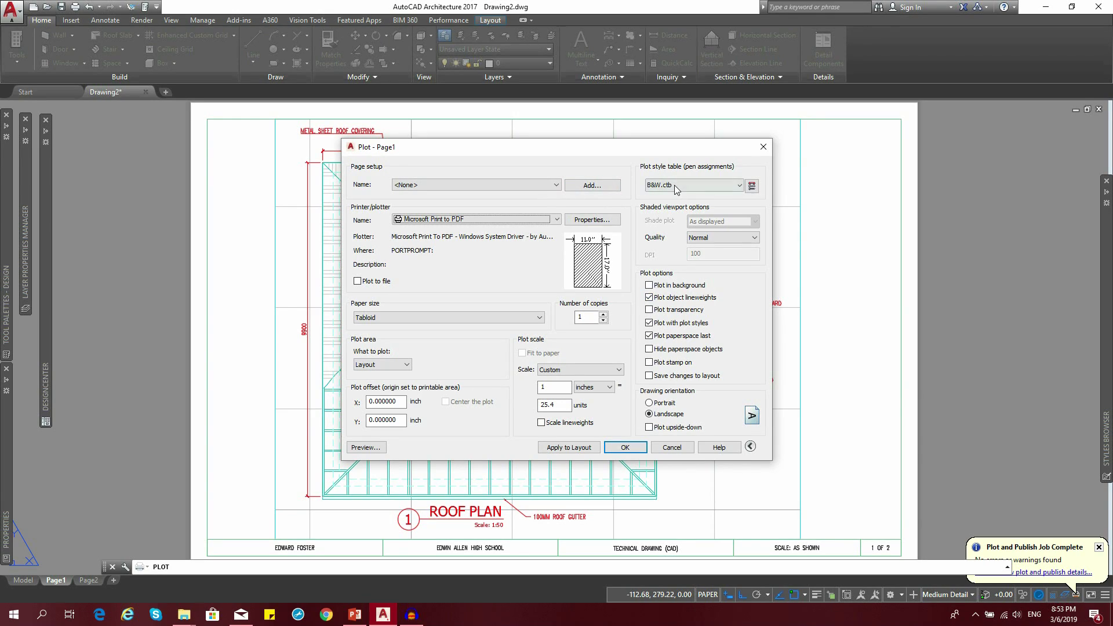
Apply the B&W.ctb plot settings to the layout, plot it as Page1.1.pdf on the Desktop, and minimize AutoCAD
click(569, 447)
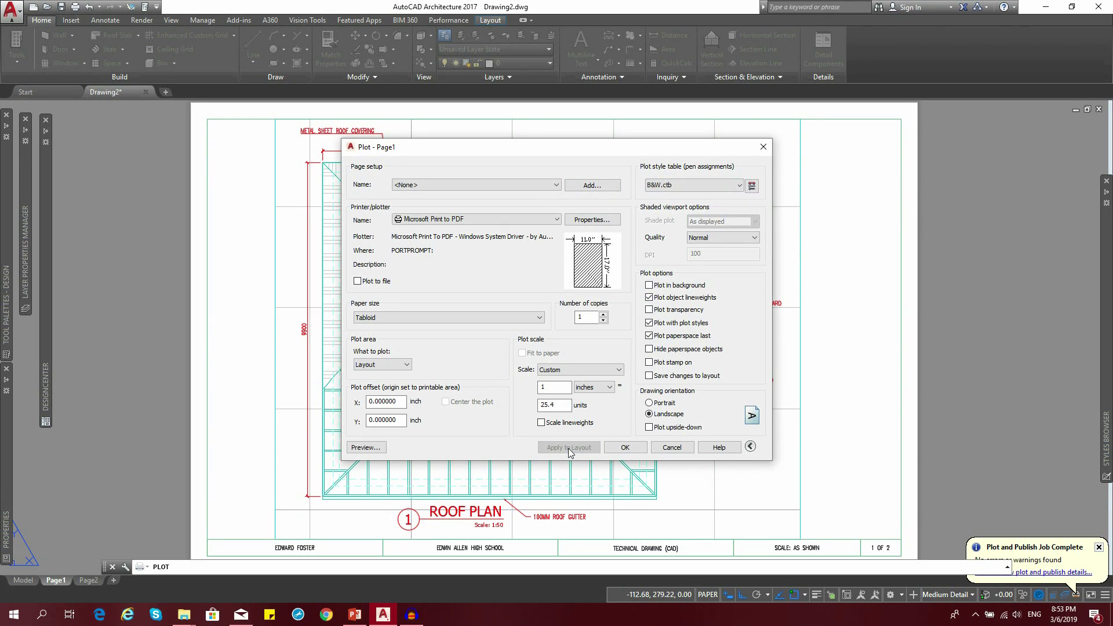
click(625, 448)
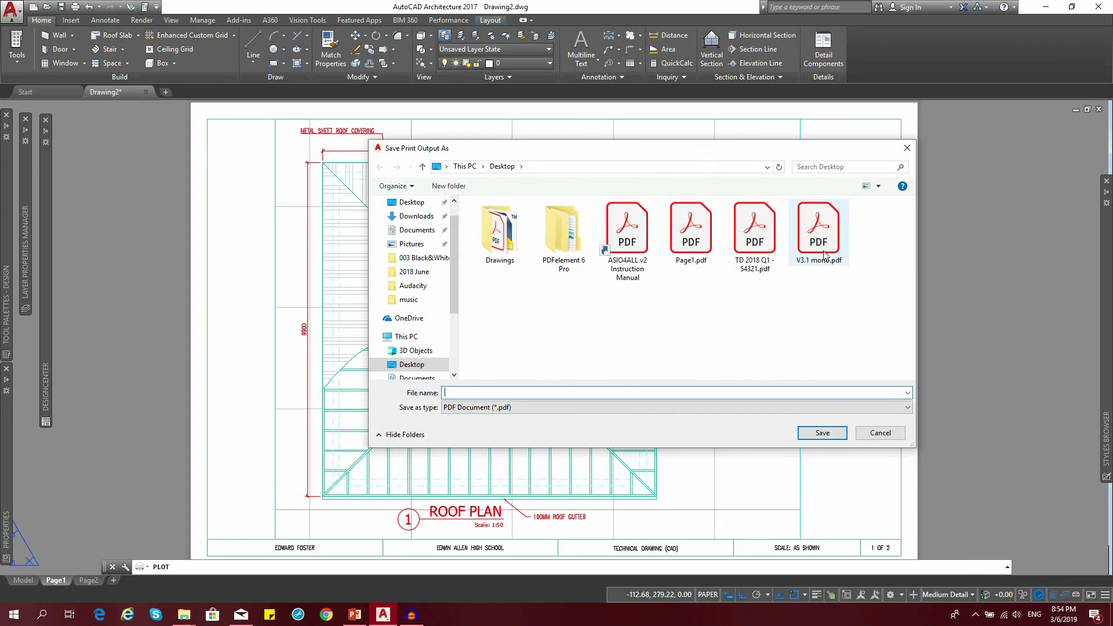
click(691, 232)
click(483, 393)
click(483, 392)
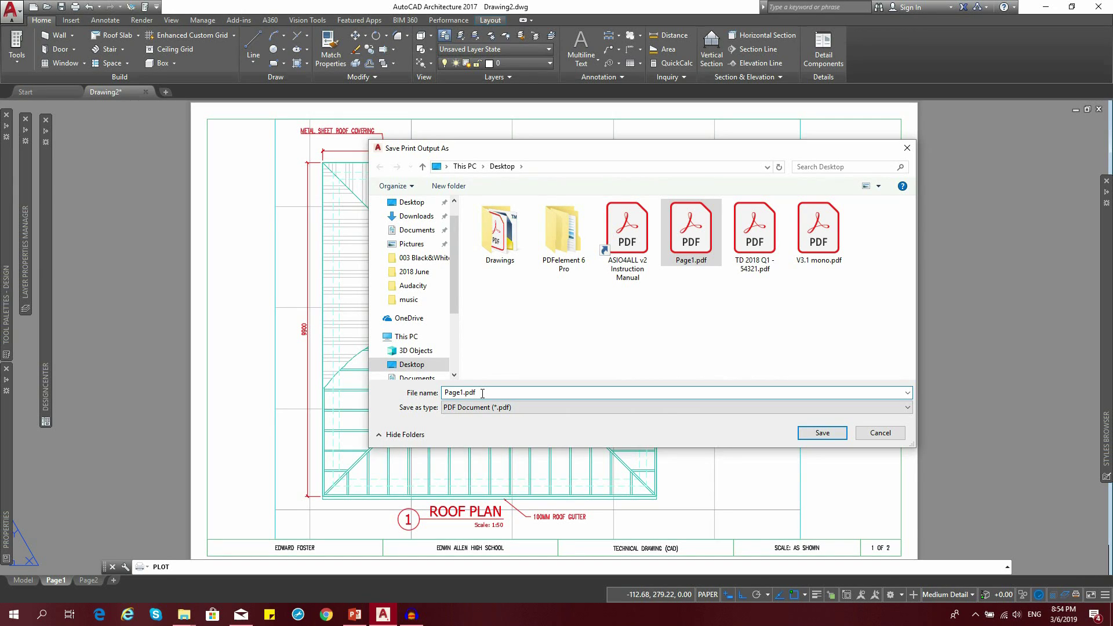
click(465, 392)
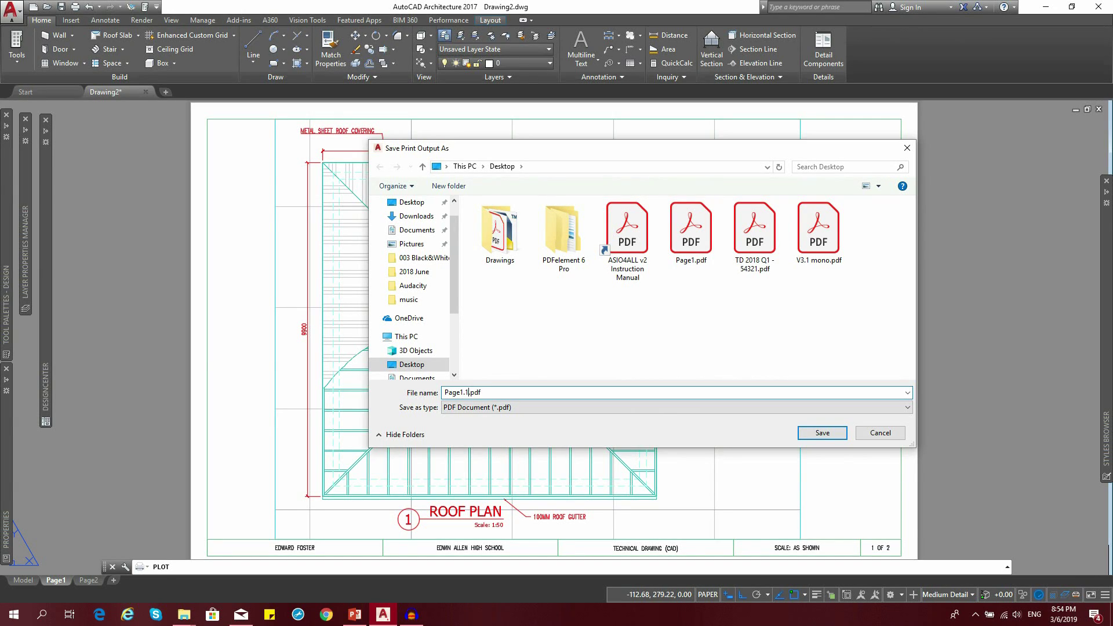
click(822, 432)
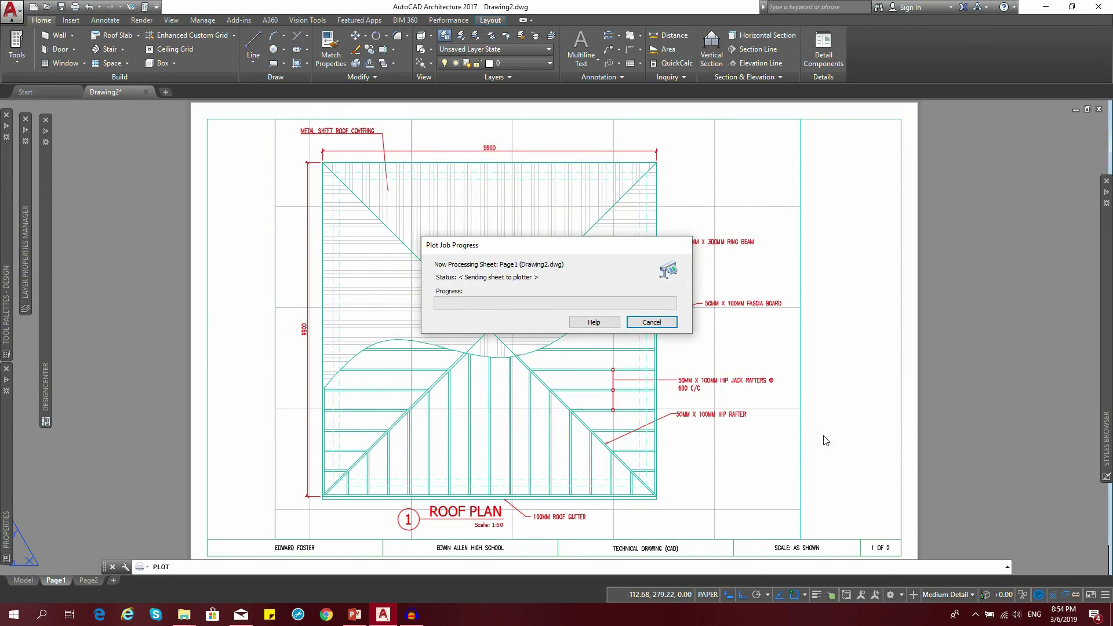
click(1045, 6)
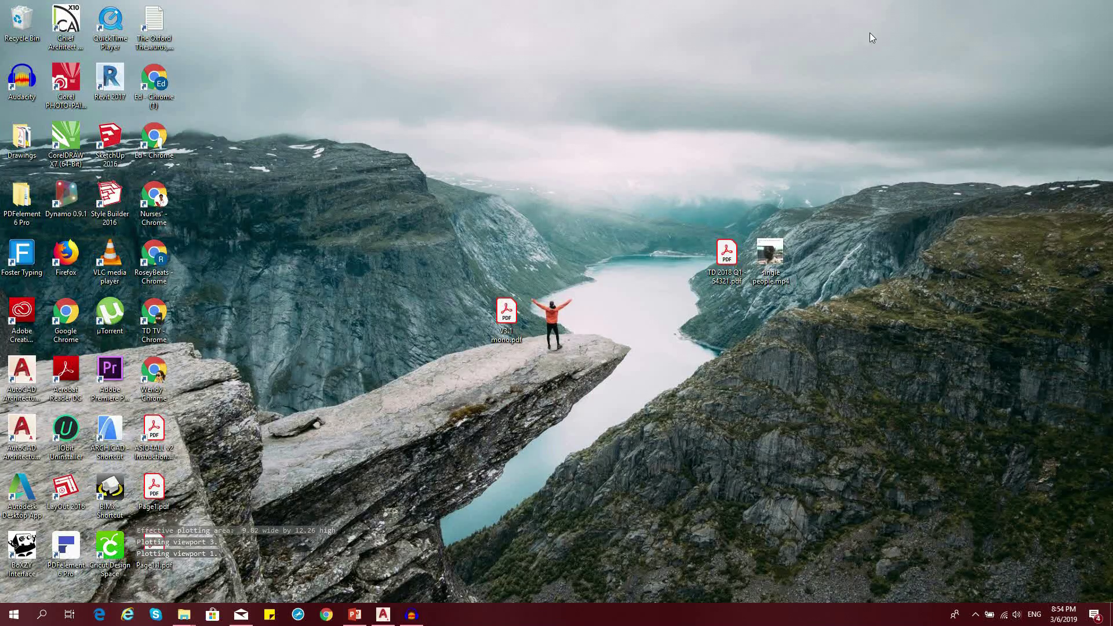
Open Page1.1.pdf from the desktop in Acrobat Reader and view it in Full Screen Mode
double_click(159, 559)
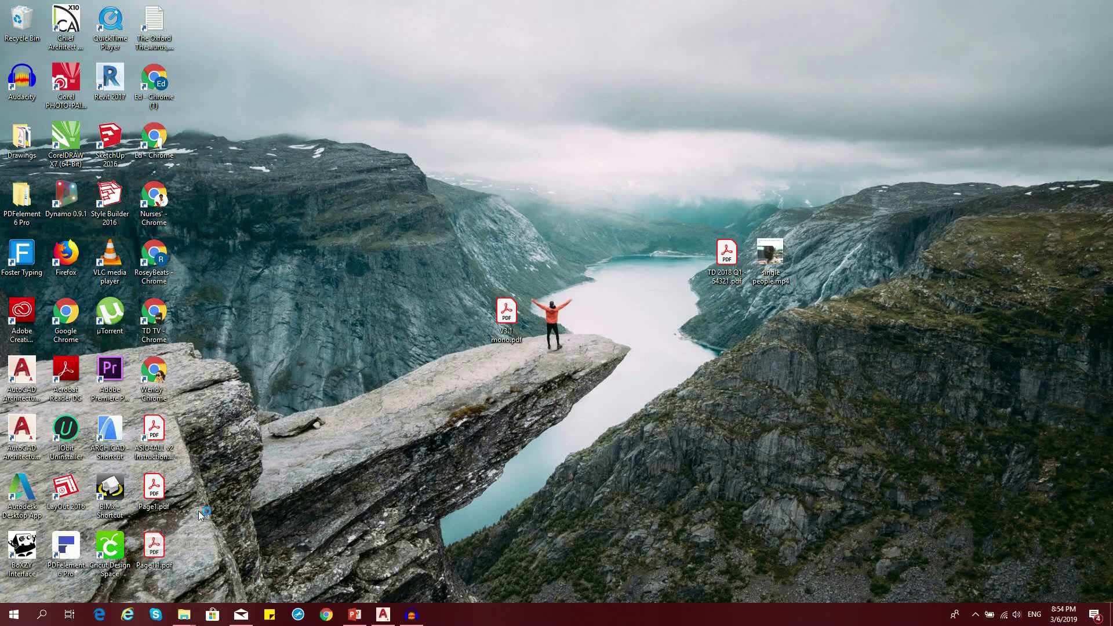
key(ctrl+l)
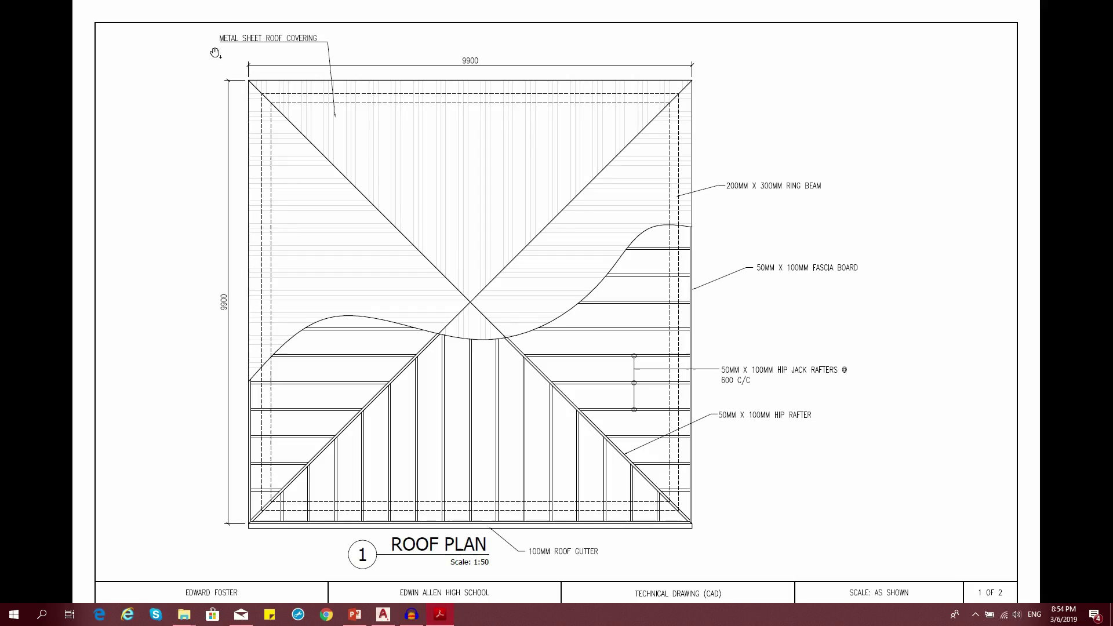